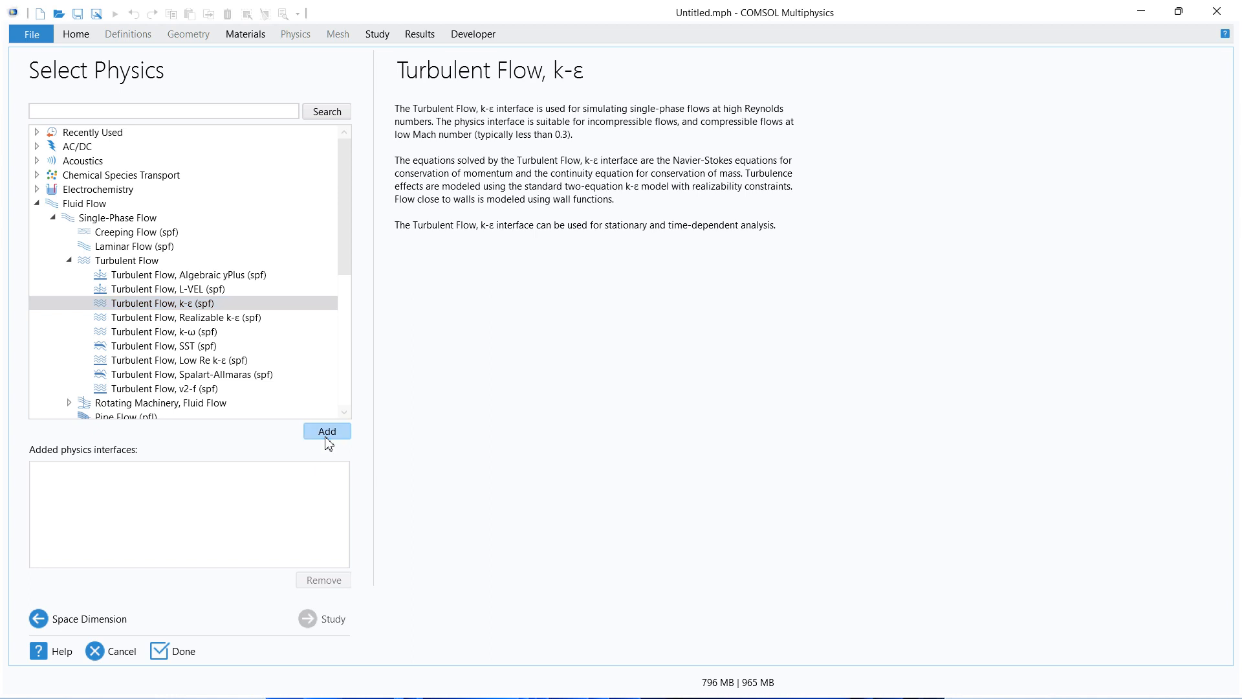
Step: Add the Turbulent Flow, k-ε physics interface and create the model with a Stationary study
{"action": "left_click", "coordinate": [327, 433]}
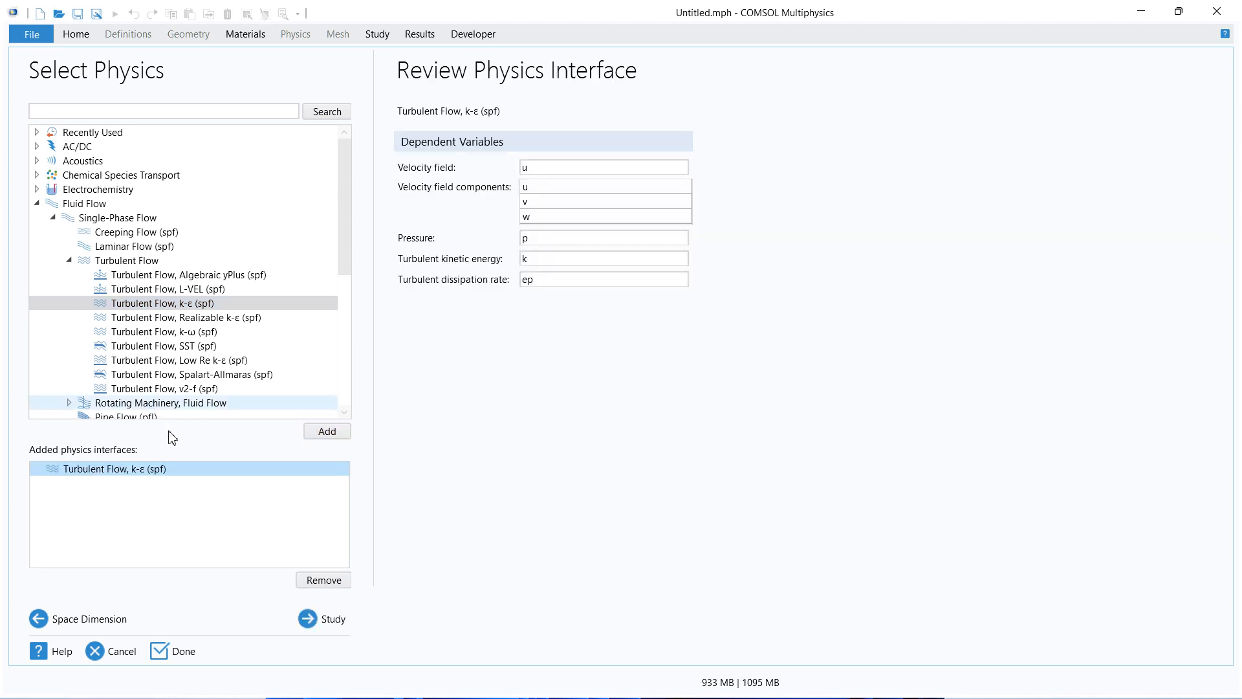
{"action": "left_click", "coordinate": [319, 621]}
{"action": "left_click", "coordinate": [103, 127]}
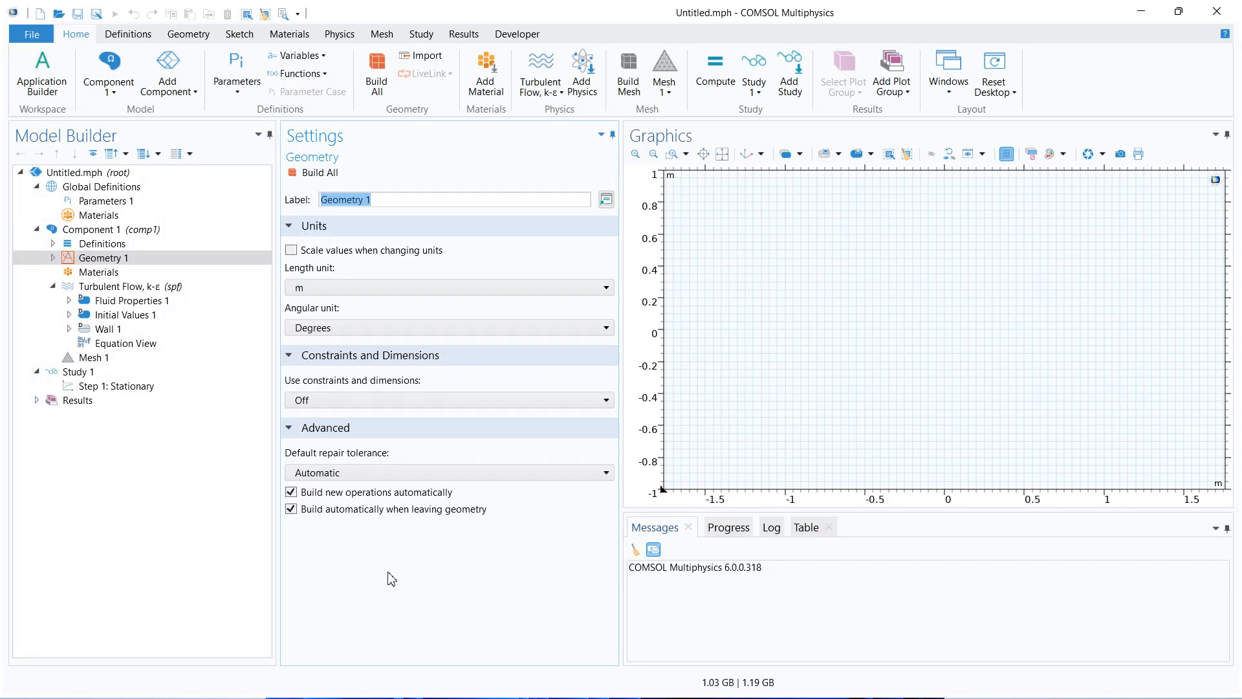
Step: Set the geometry's length unit to cm
{"action": "left_click", "coordinate": [323, 288]}
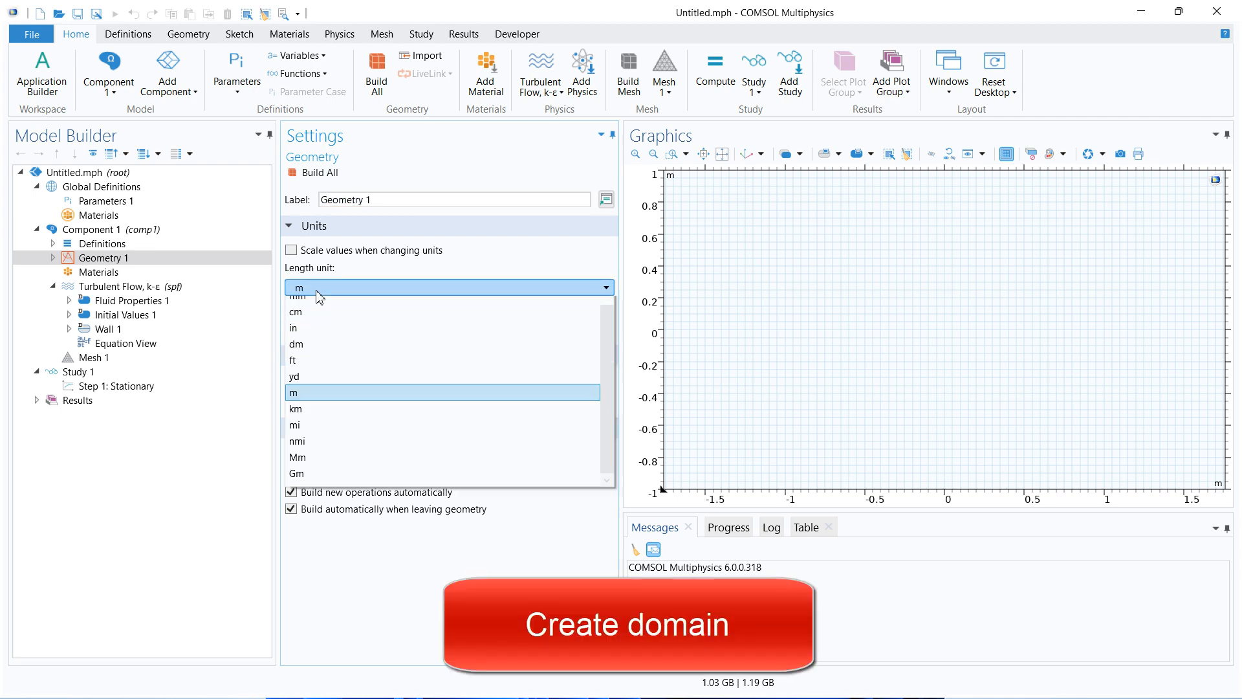
{"action": "scroll", "coordinate": [321, 313], "scroll_direction": "up", "scroll_amount": 2}
{"action": "left_click", "coordinate": [322, 305]}
Step: Create a solid rectangle 5 cm wide and 0.5 cm high with its corner at the origin, and build it
{"action": "left_click", "coordinate": [53, 257]}
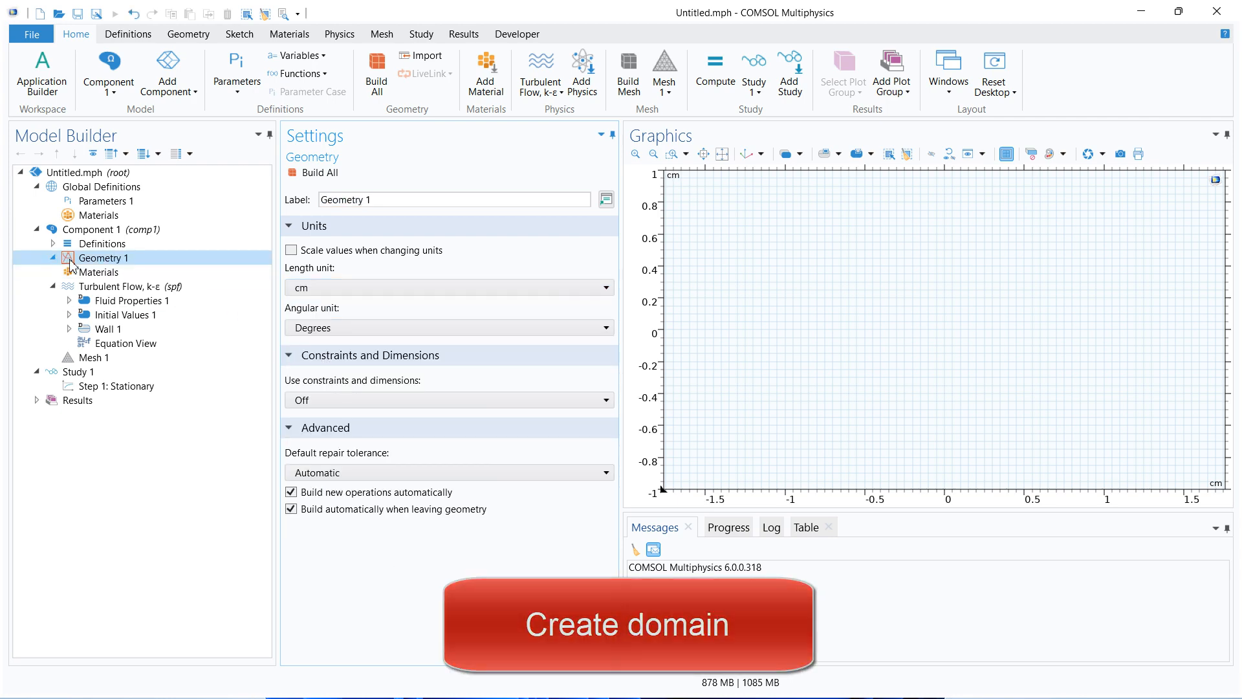
{"action": "right_click", "coordinate": [107, 258]}
{"action": "left_click", "coordinate": [197, 348]}
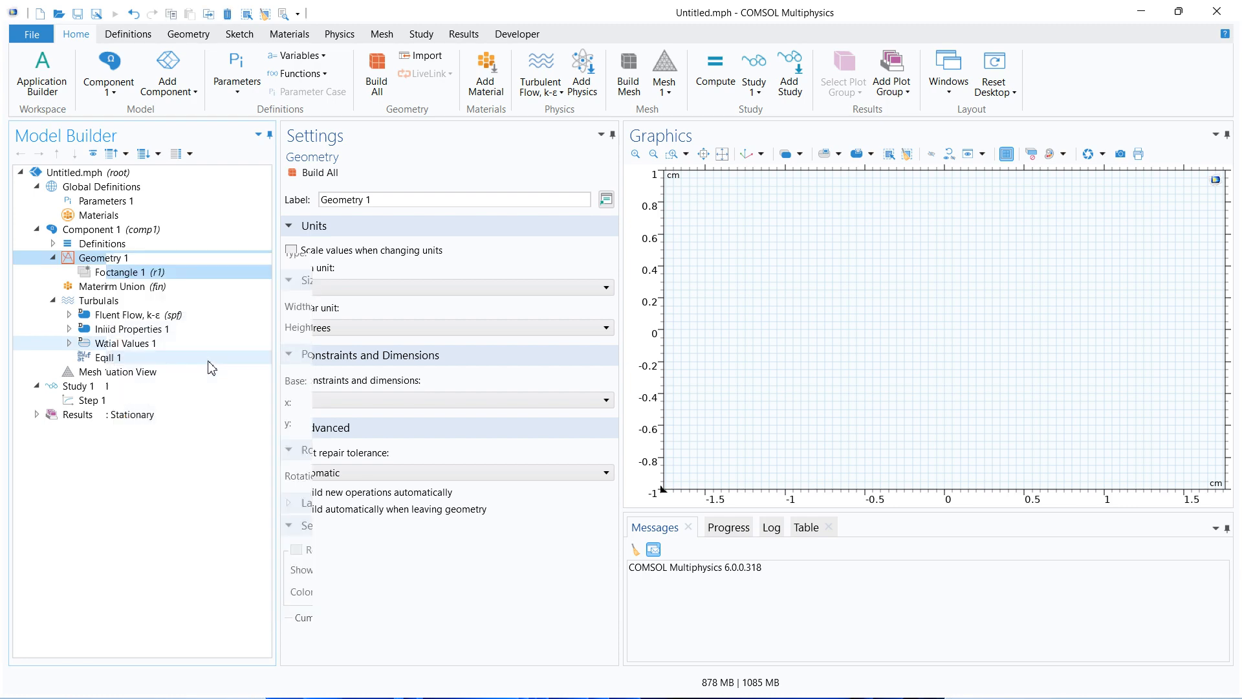
{"action": "left_click", "coordinate": [372, 306]}
{"action": "double_click", "coordinate": [329, 307]}
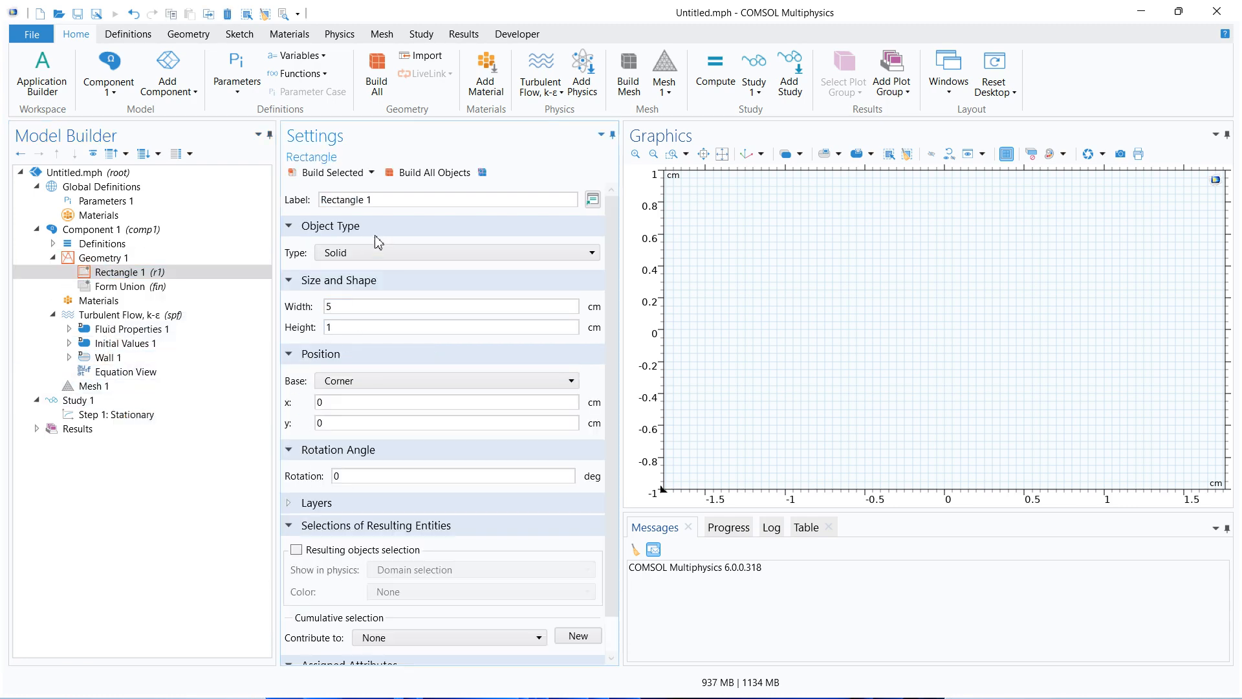
{"action": "left_click", "coordinate": [429, 172]}
{"action": "left_click", "coordinate": [363, 326]}
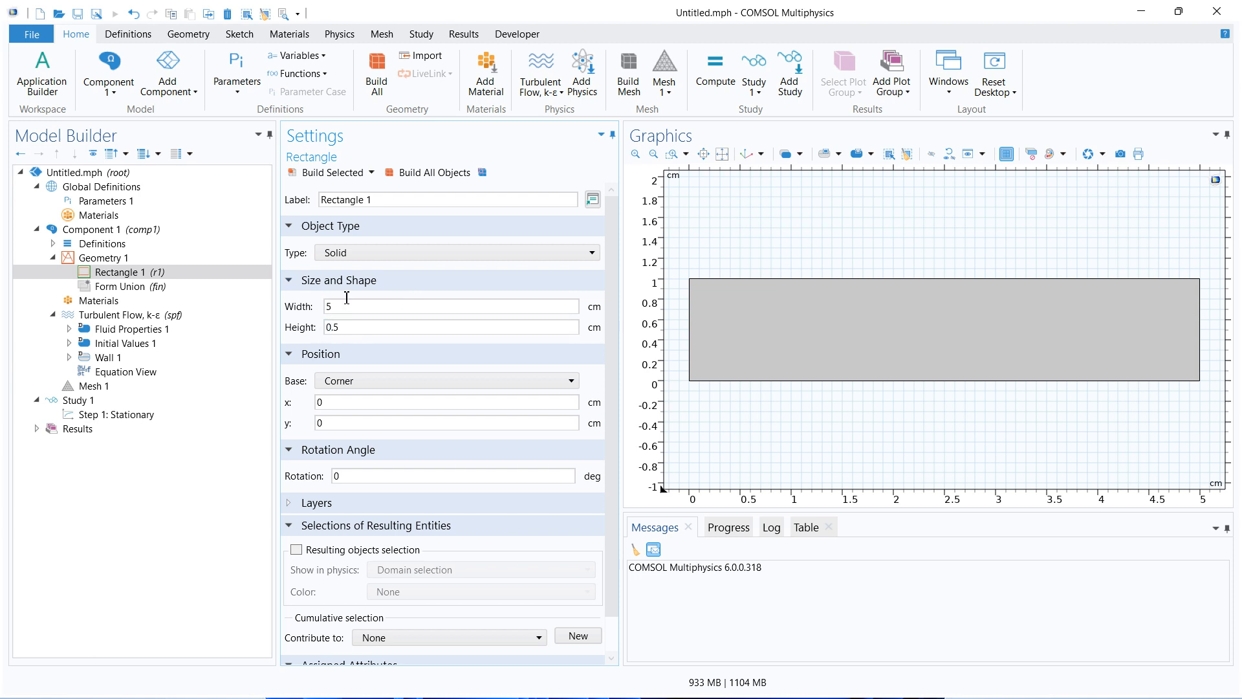
{"action": "left_click", "coordinate": [414, 173]}
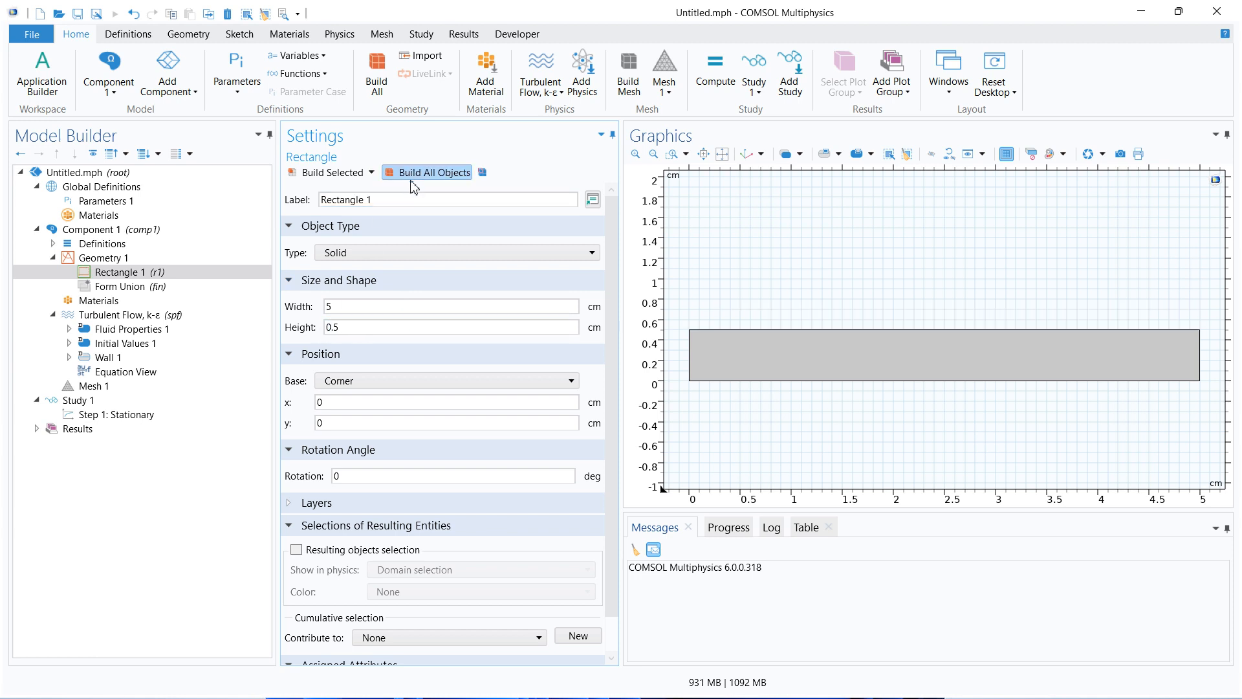
{"action": "left_click", "coordinate": [723, 158]}
Step: Add Air from the Gases group of the Liquids and Gases library as the component's material
{"action": "left_click", "coordinate": [103, 301]}
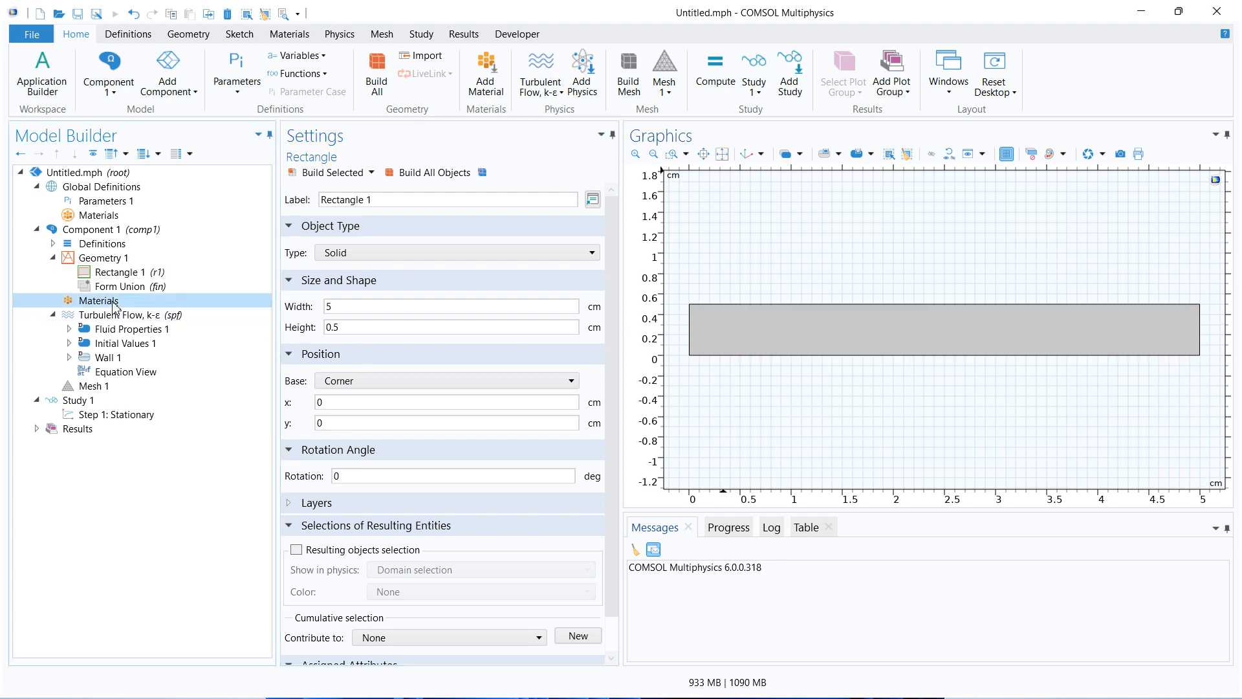
{"action": "right_click", "coordinate": [113, 305]}
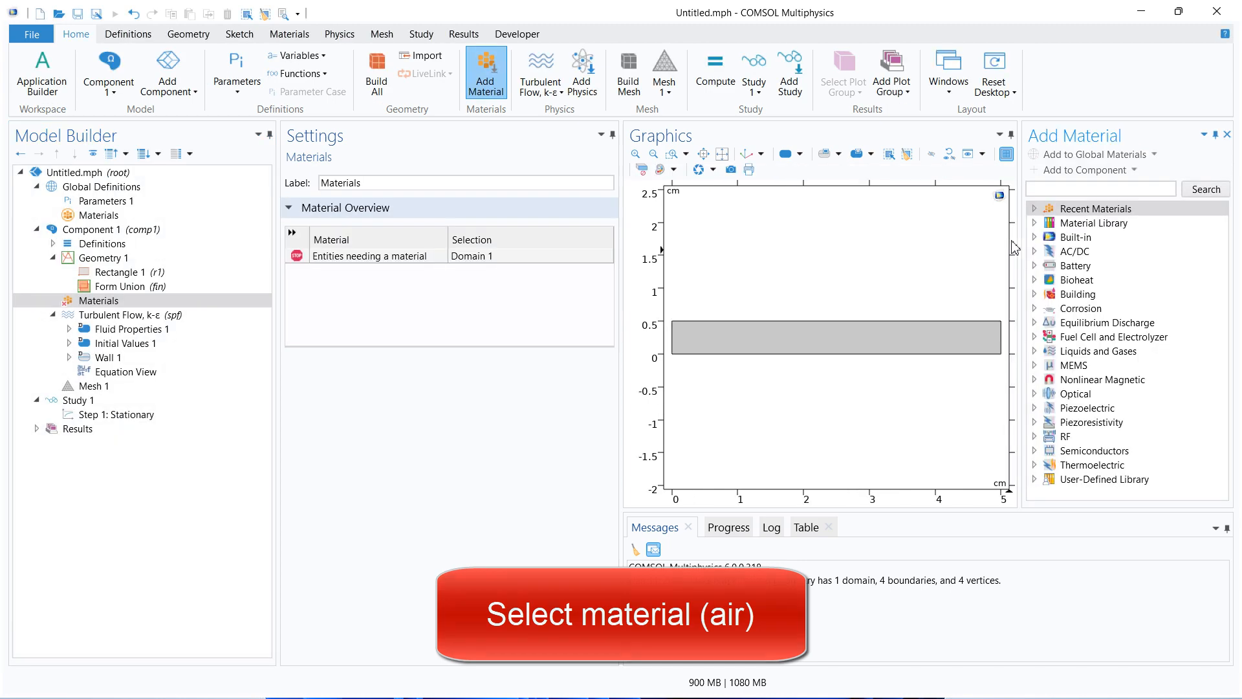
{"action": "left_click", "coordinate": [1034, 352]}
{"action": "double_click", "coordinate": [1088, 366]}
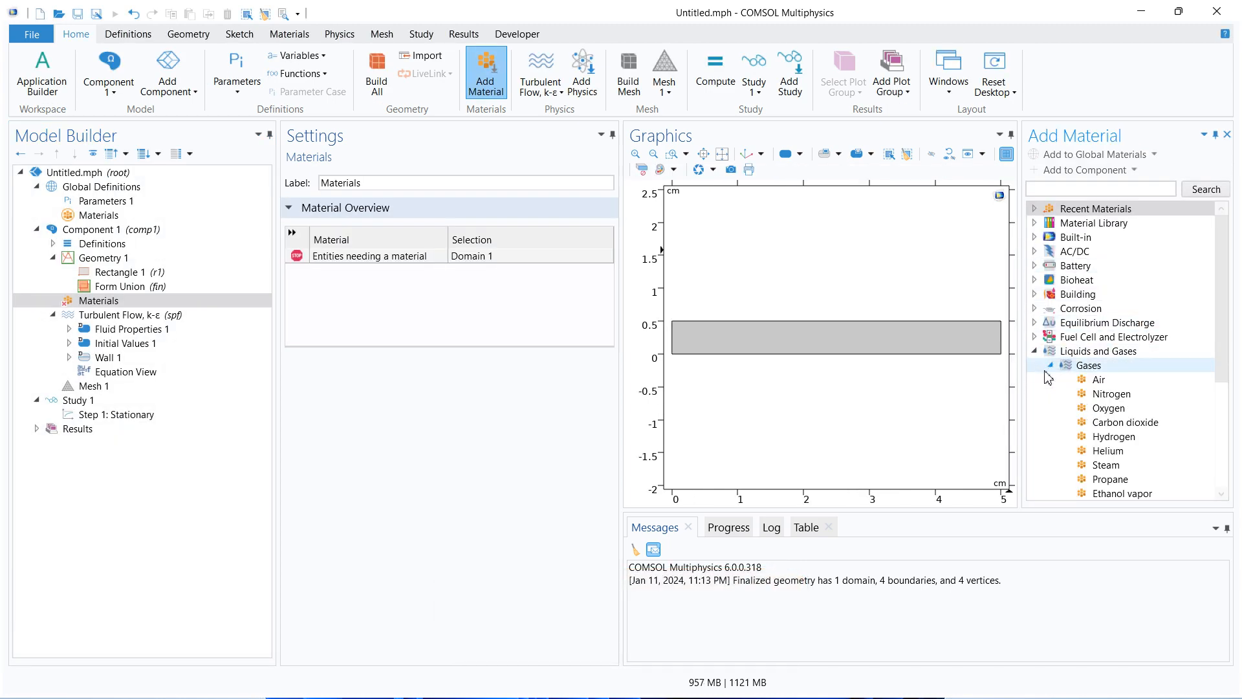
{"action": "left_click", "coordinate": [1099, 379]}
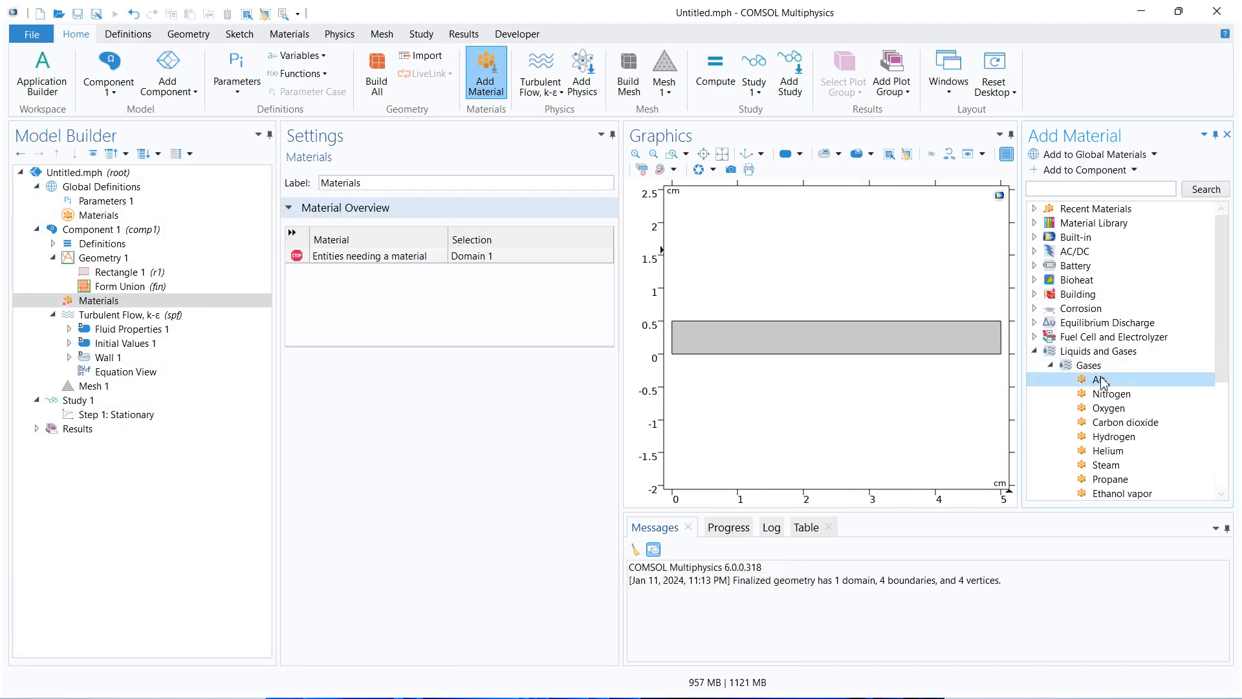
{"action": "left_click", "coordinate": [1094, 170]}
{"action": "left_click", "coordinate": [1229, 136]}
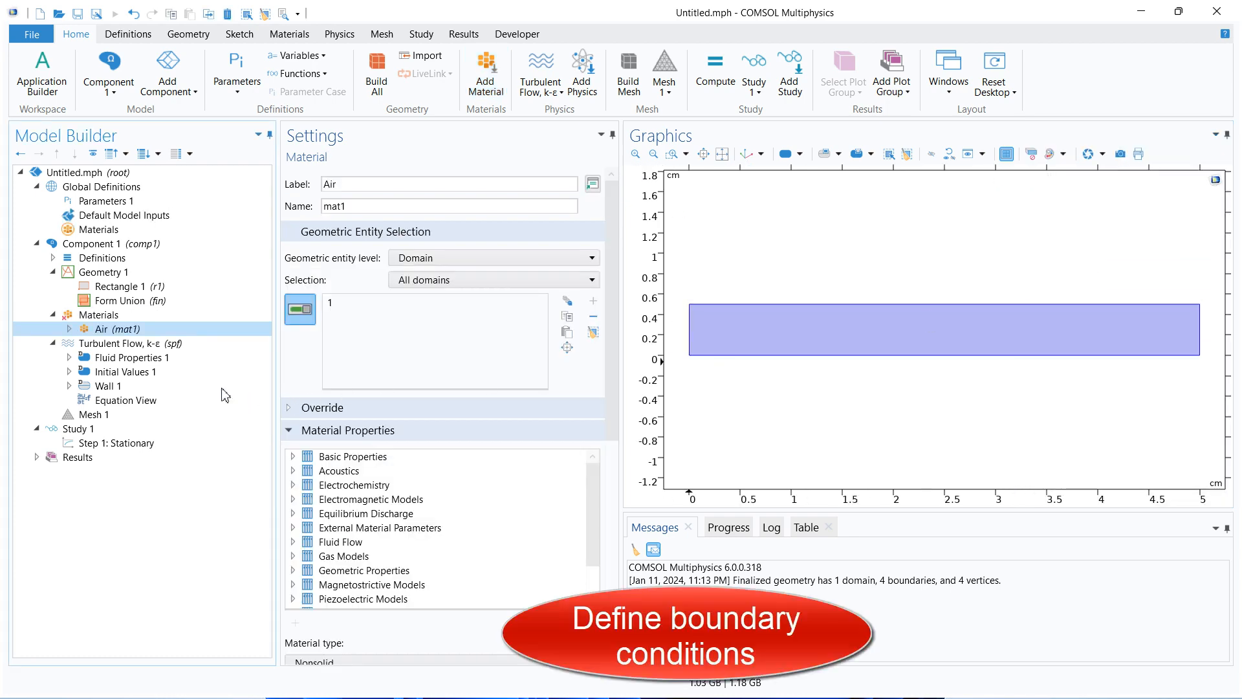
Step: Add a Symmetry boundary condition to the turbulent flow physics on the rectangle's lower edge
{"action": "left_click", "coordinate": [108, 344]}
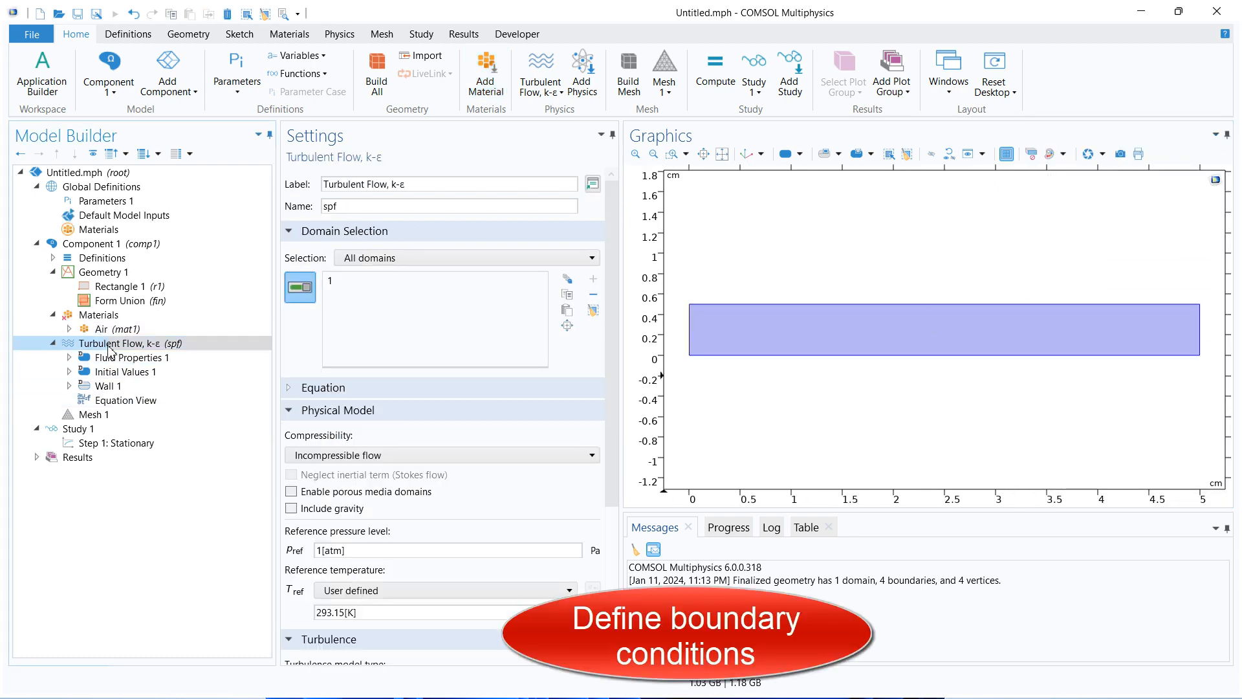
{"action": "right_click", "coordinate": [110, 347]}
{"action": "left_click", "coordinate": [157, 280]}
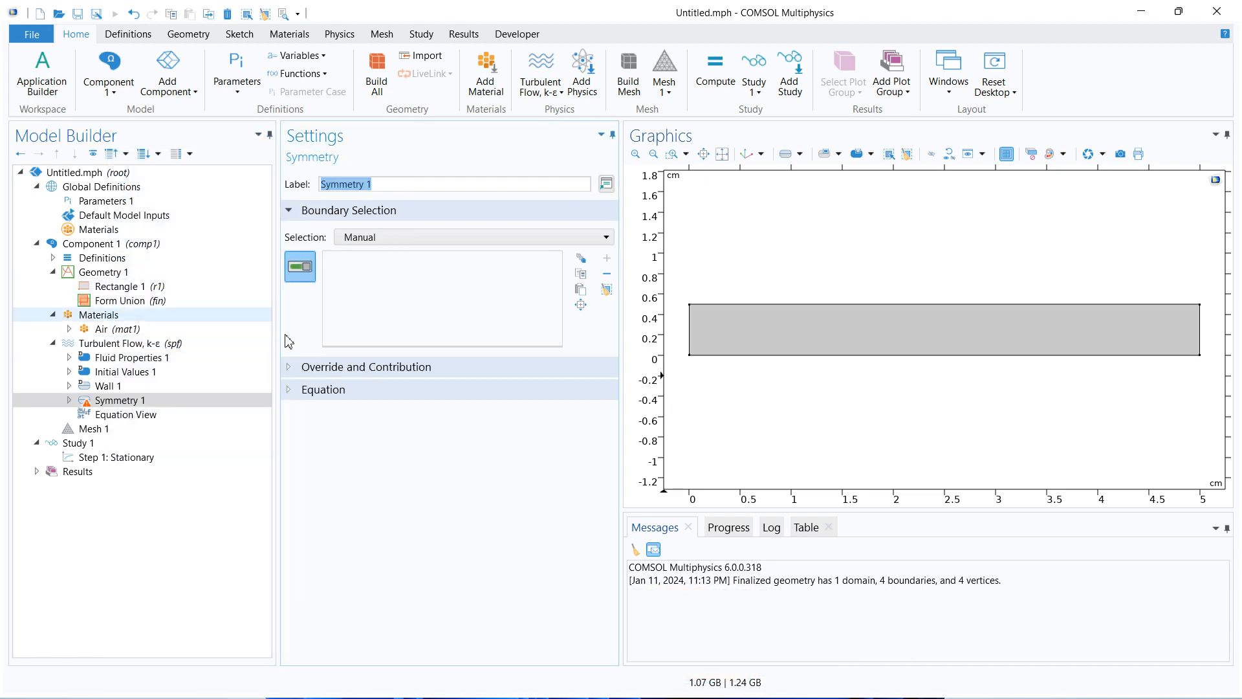
{"action": "left_click", "coordinate": [729, 357]}
Step: Add an Inlet on the rectangle's left edge with a normal inflow velocity of 10 m/s
{"action": "left_click", "coordinate": [108, 343]}
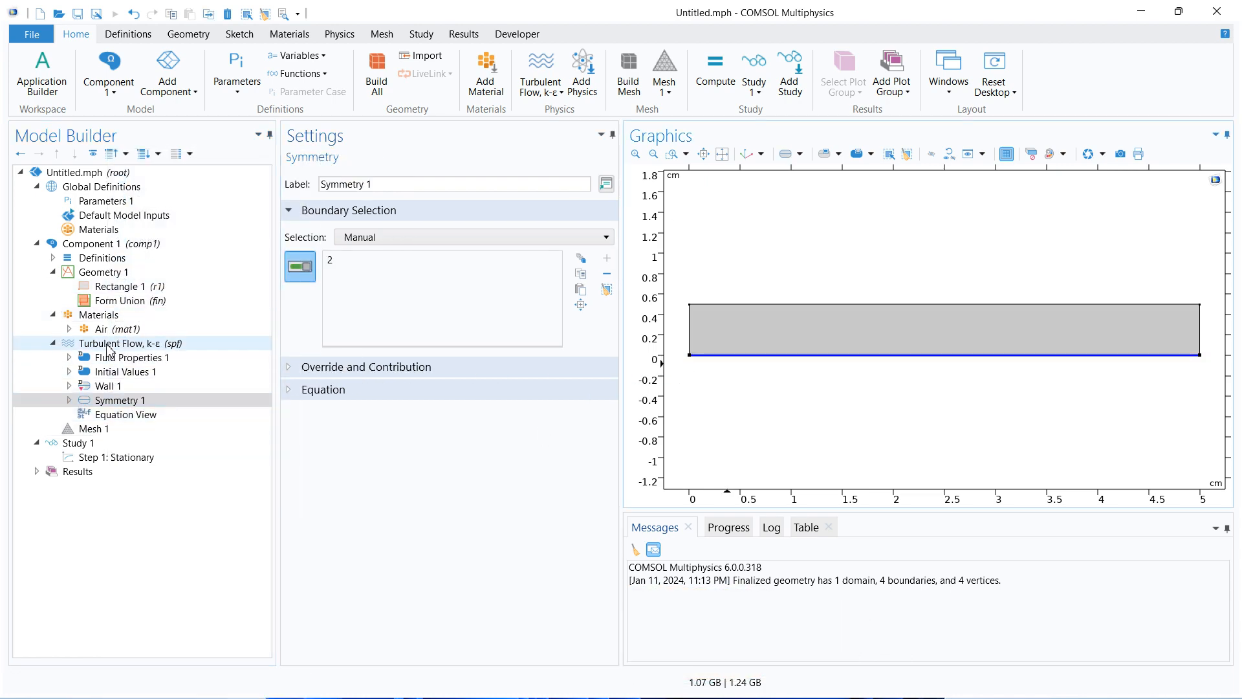
{"action": "right_click", "coordinate": [110, 340]}
{"action": "left_click", "coordinate": [146, 240]}
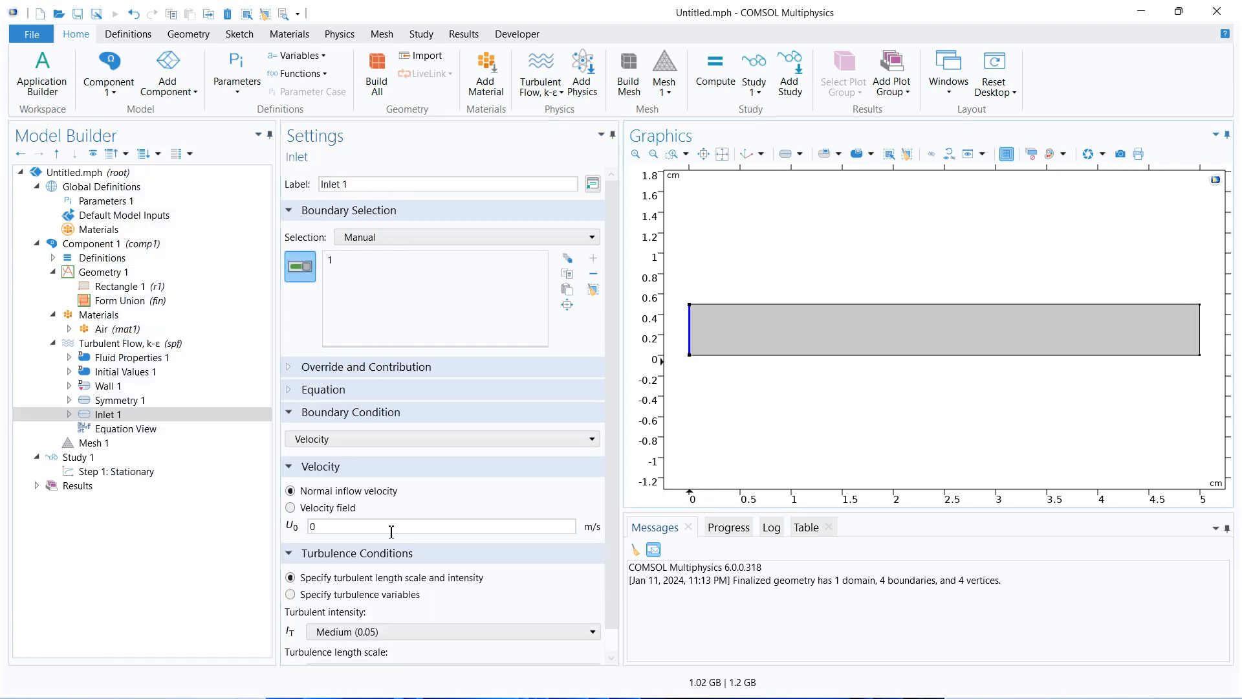
{"action": "left_click_drag", "start_coordinate": [392, 531], "coordinate": [295, 529]}
Step: Add a pressure Outlet on the rectangle's right edge and review the inlet and outlet settings
{"action": "left_click", "coordinate": [123, 348]}
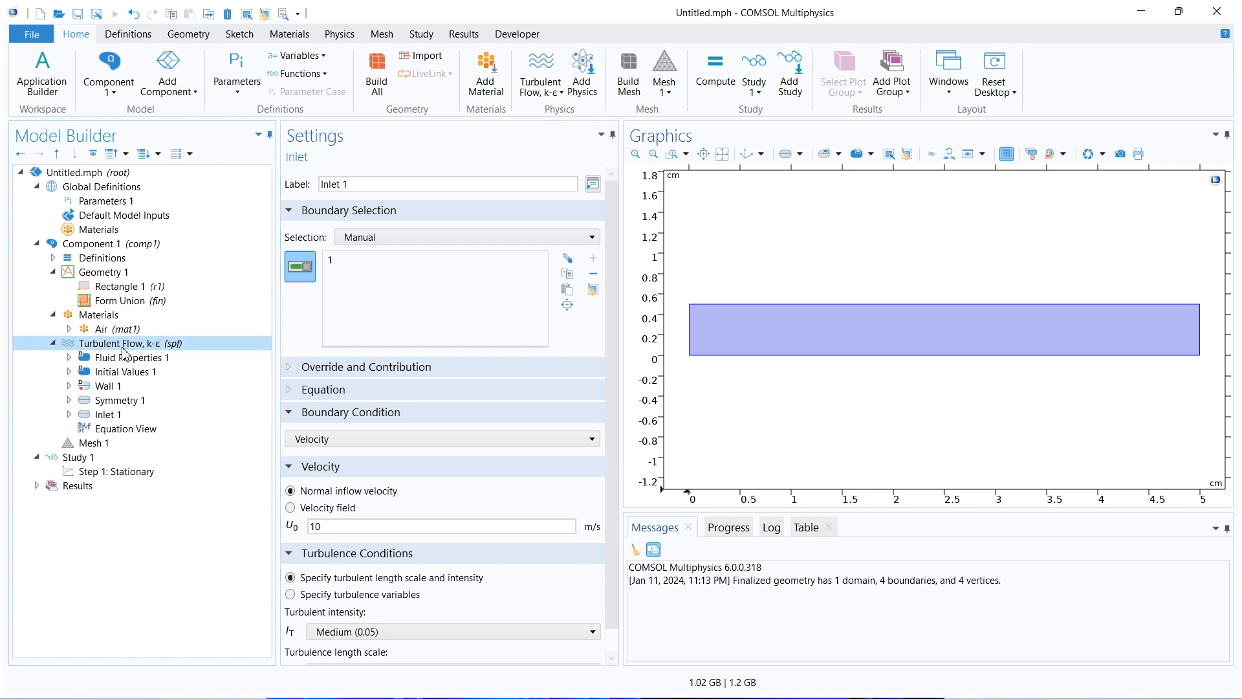
{"action": "right_click", "coordinate": [123, 352]}
{"action": "left_click", "coordinate": [165, 255]}
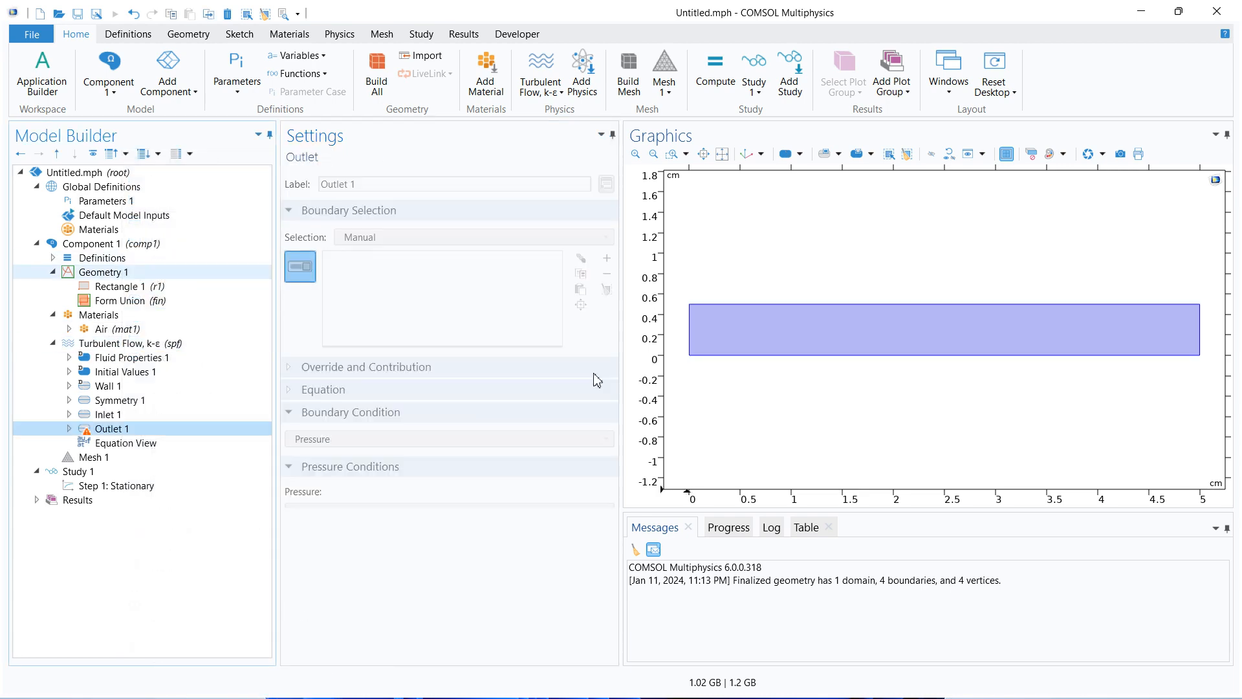
{"action": "left_click", "coordinate": [1201, 330]}
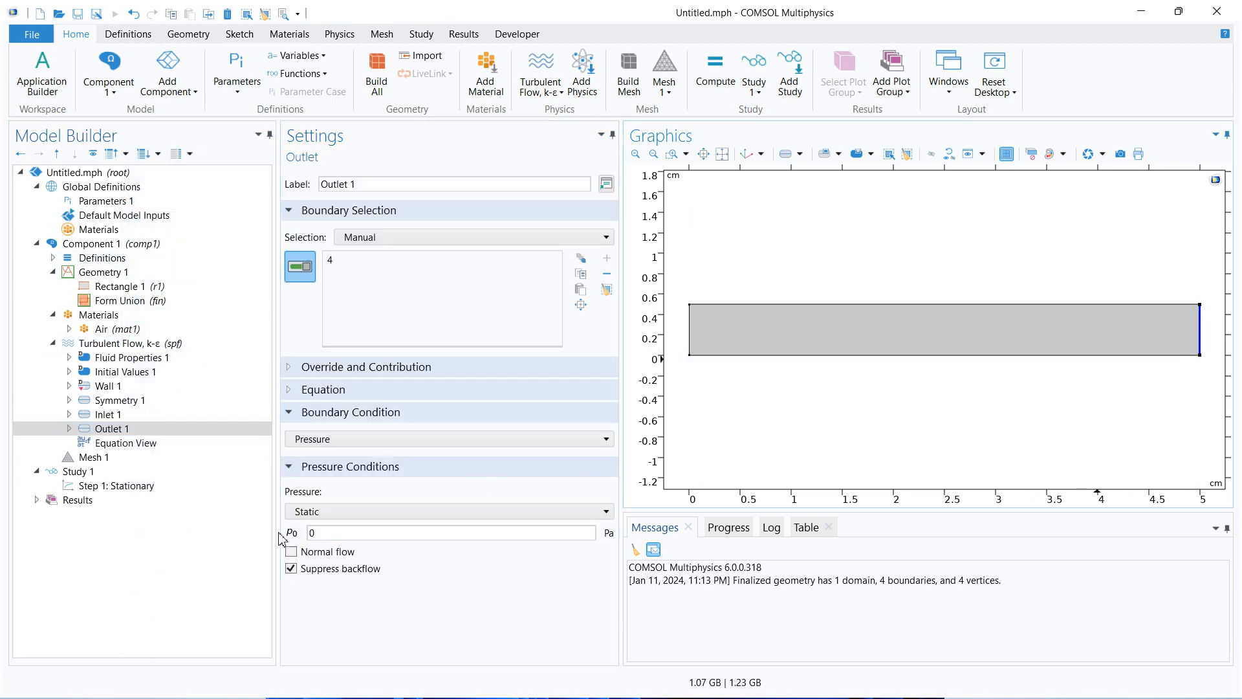
{"action": "left_click", "coordinate": [108, 414]}
{"action": "left_click", "coordinate": [110, 428]}
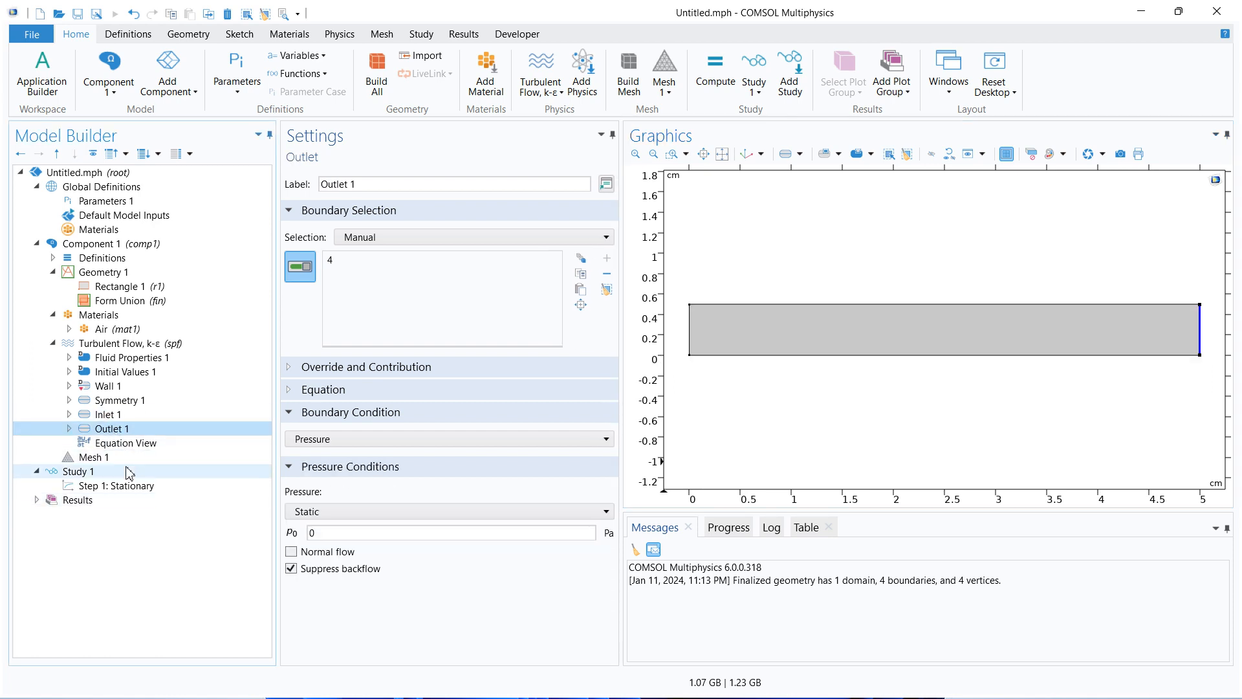
Step: Build the physics-controlled mesh with Normal element size and inspect the boundary layer elements along the upper wall
{"action": "left_click", "coordinate": [127, 458]}
{"action": "key", "text": "F8"}
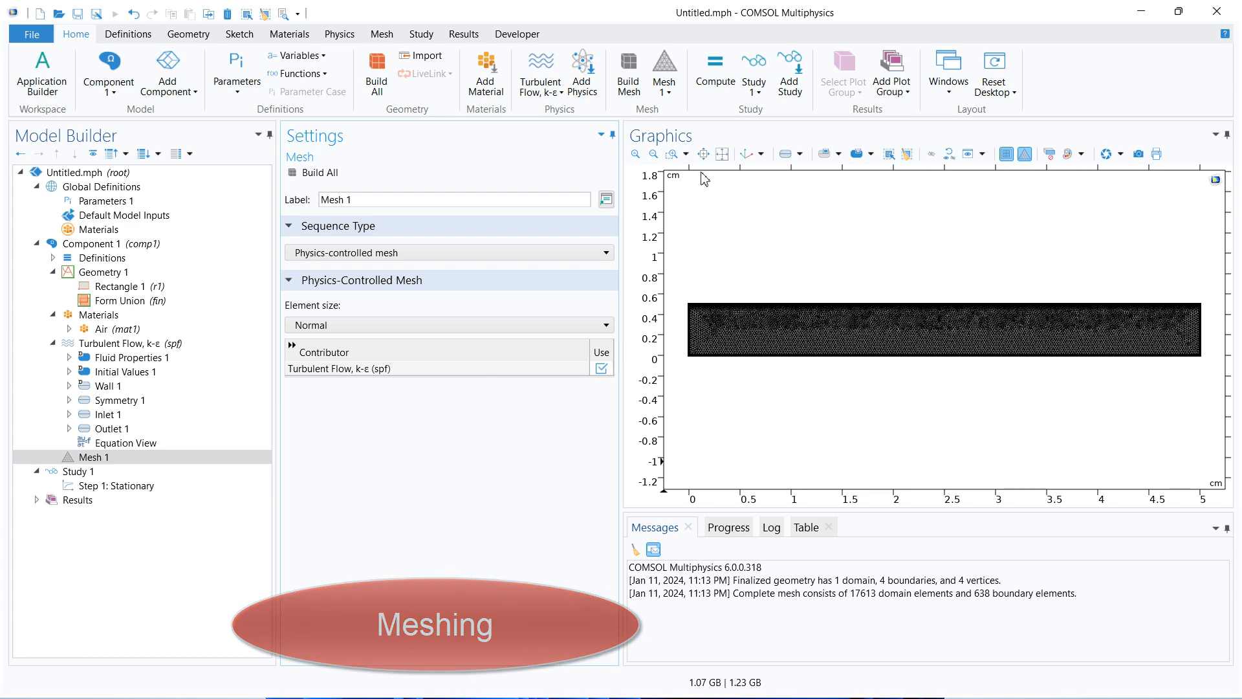
{"action": "left_click", "coordinate": [671, 154]}
{"action": "left_click_drag", "start_coordinate": [750, 344], "coordinate": [771, 373]}
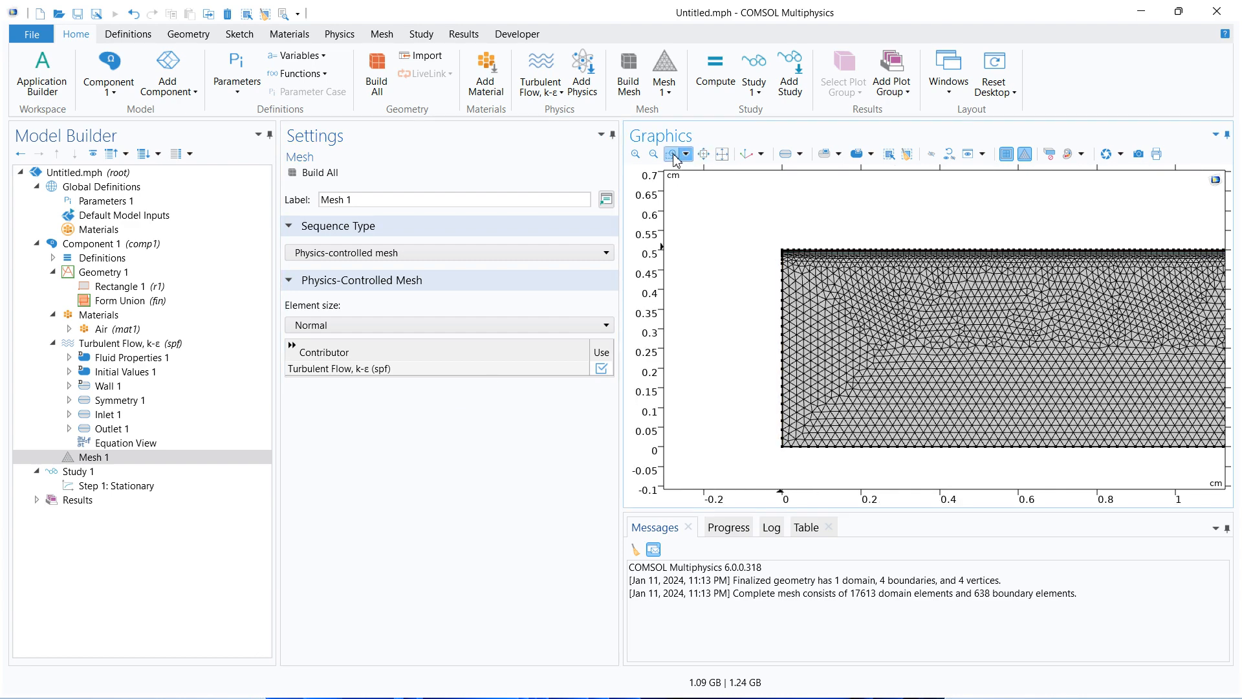
{"action": "left_click_drag", "start_coordinate": [834, 235], "coordinate": [924, 296]}
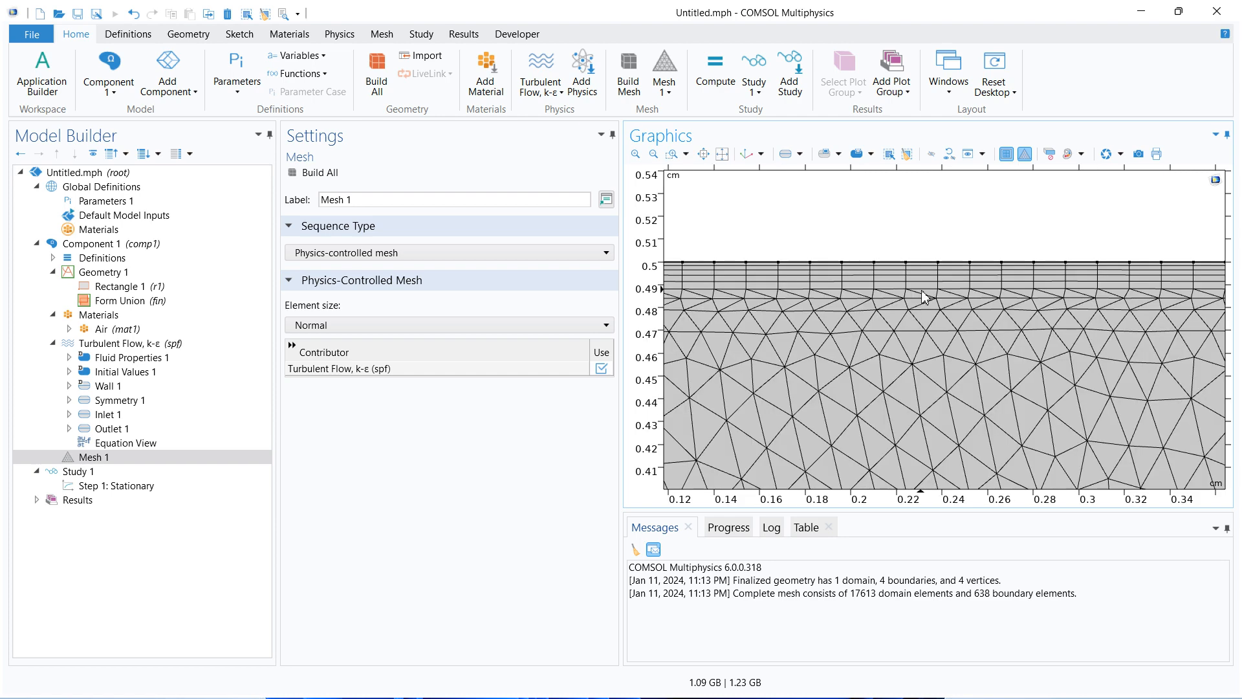
{"action": "left_click", "coordinate": [720, 155]}
Step: Compute the stationary study
{"action": "left_click", "coordinate": [123, 485]}
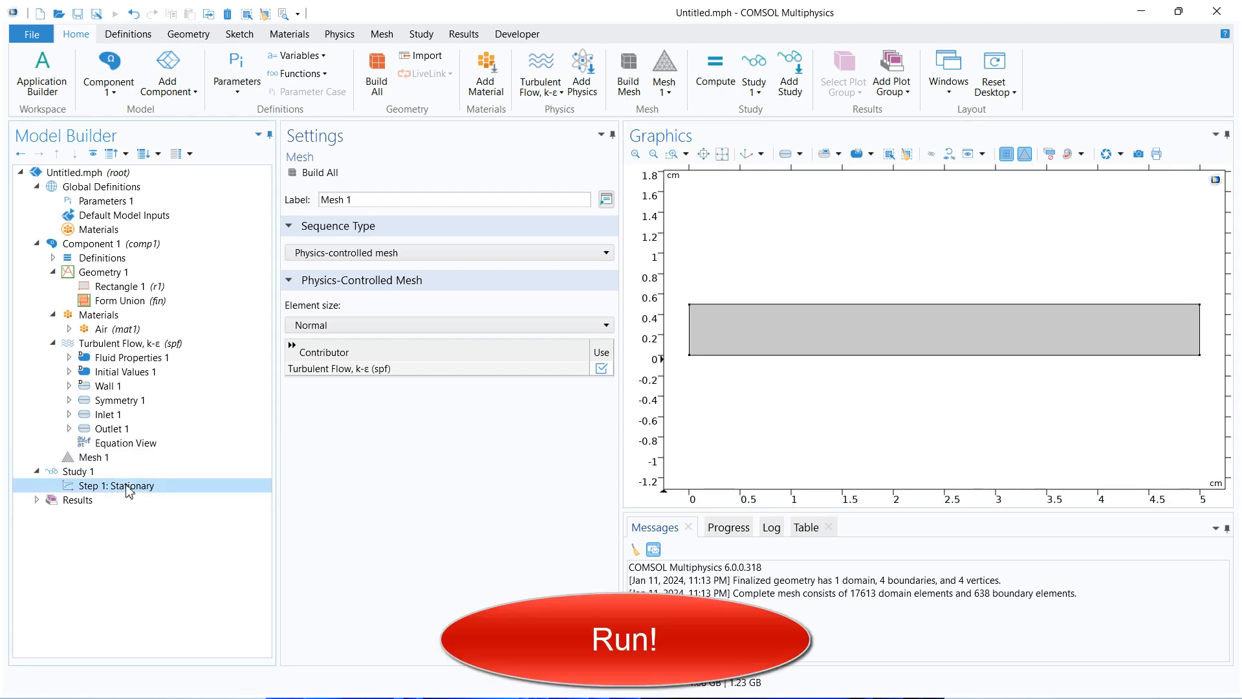
{"action": "left_click", "coordinate": [321, 172]}
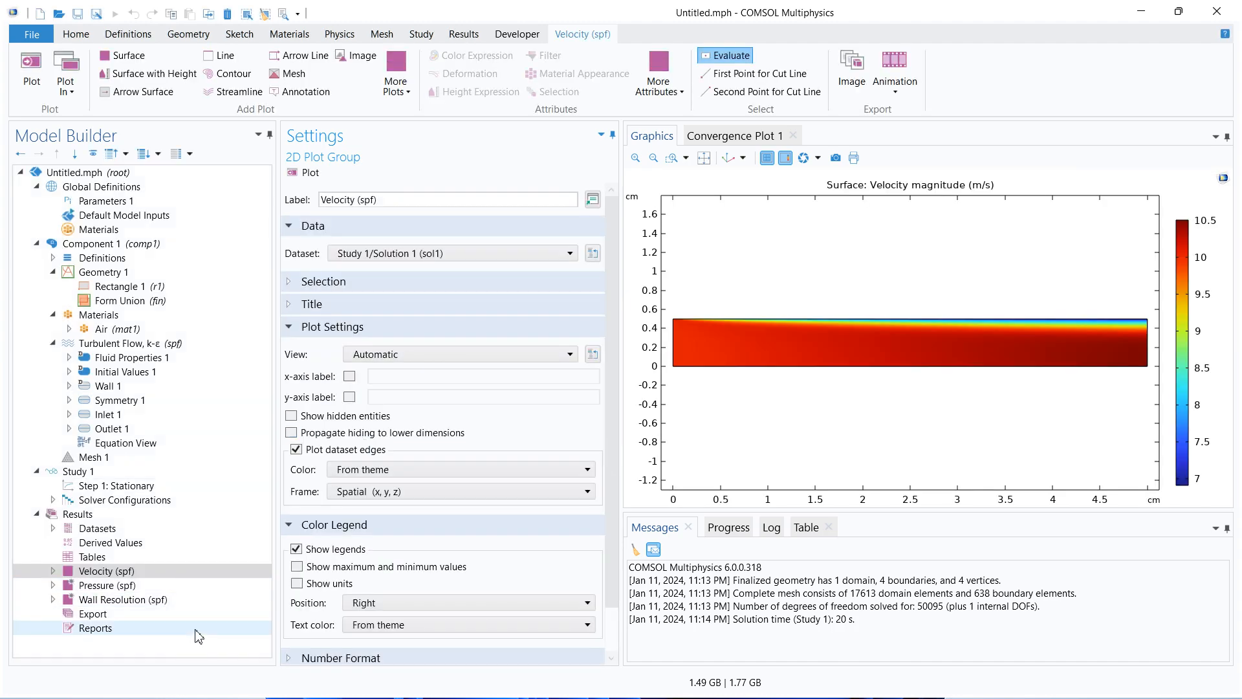
Step: Review the pressure and wall resolution plots, and examine the velocity magnitude close to the upper wall
{"action": "left_click", "coordinate": [161, 586]}
{"action": "left_click", "coordinate": [153, 600]}
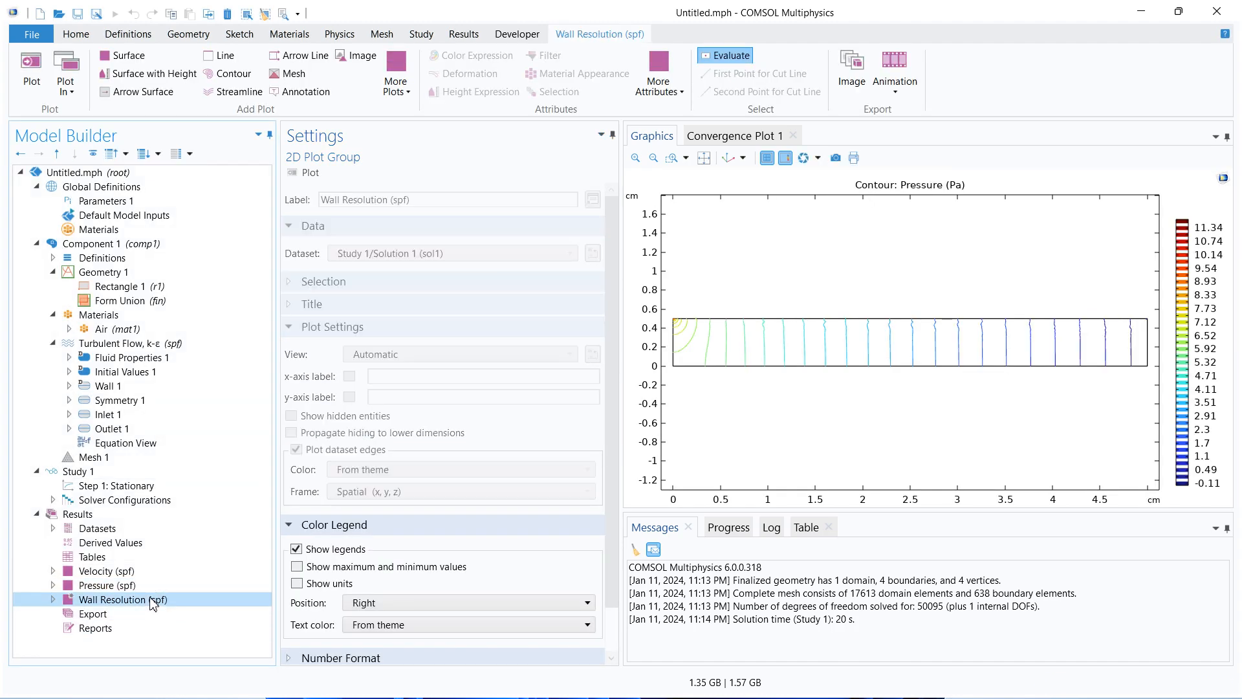
{"action": "left_click", "coordinate": [136, 587]}
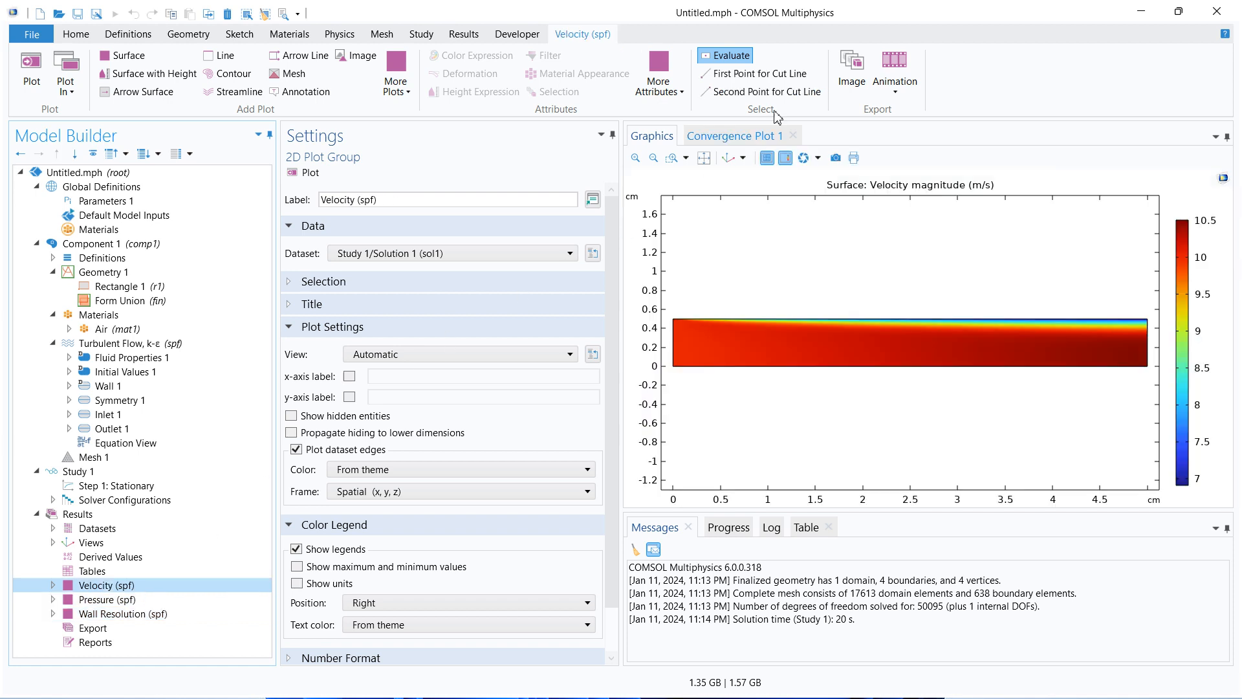
{"action": "left_click", "coordinate": [672, 157]}
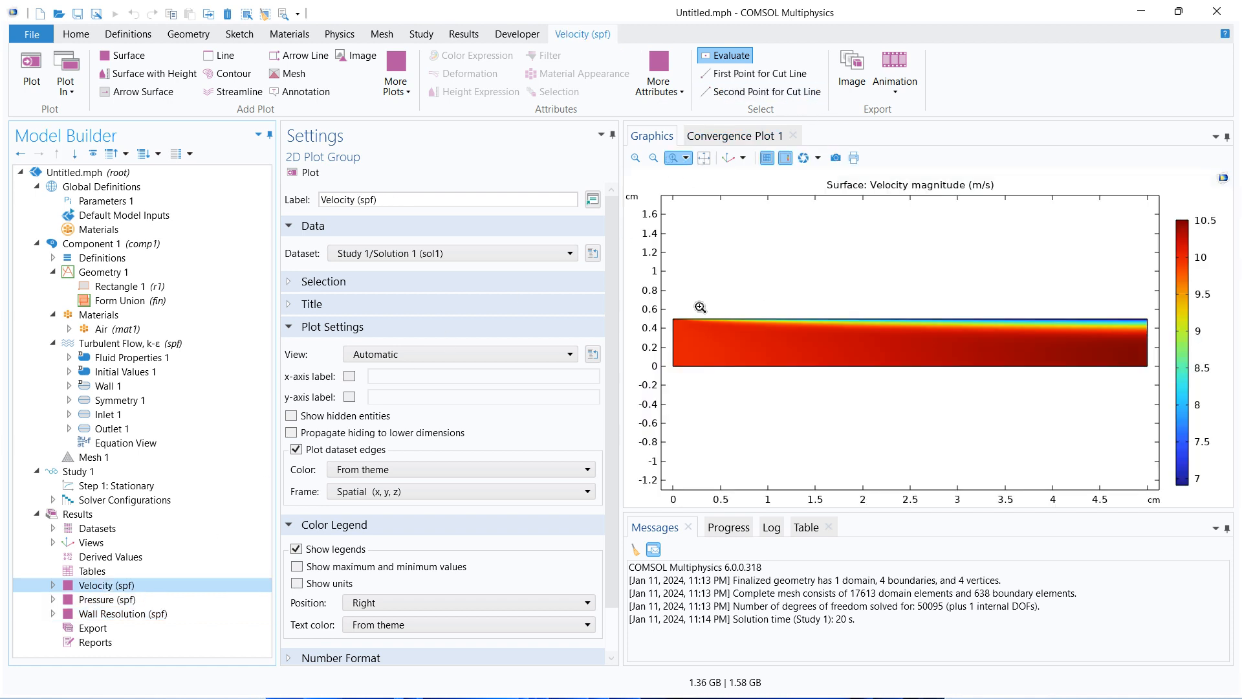
{"action": "left_click_drag", "start_coordinate": [697, 304], "coordinate": [1153, 337]}
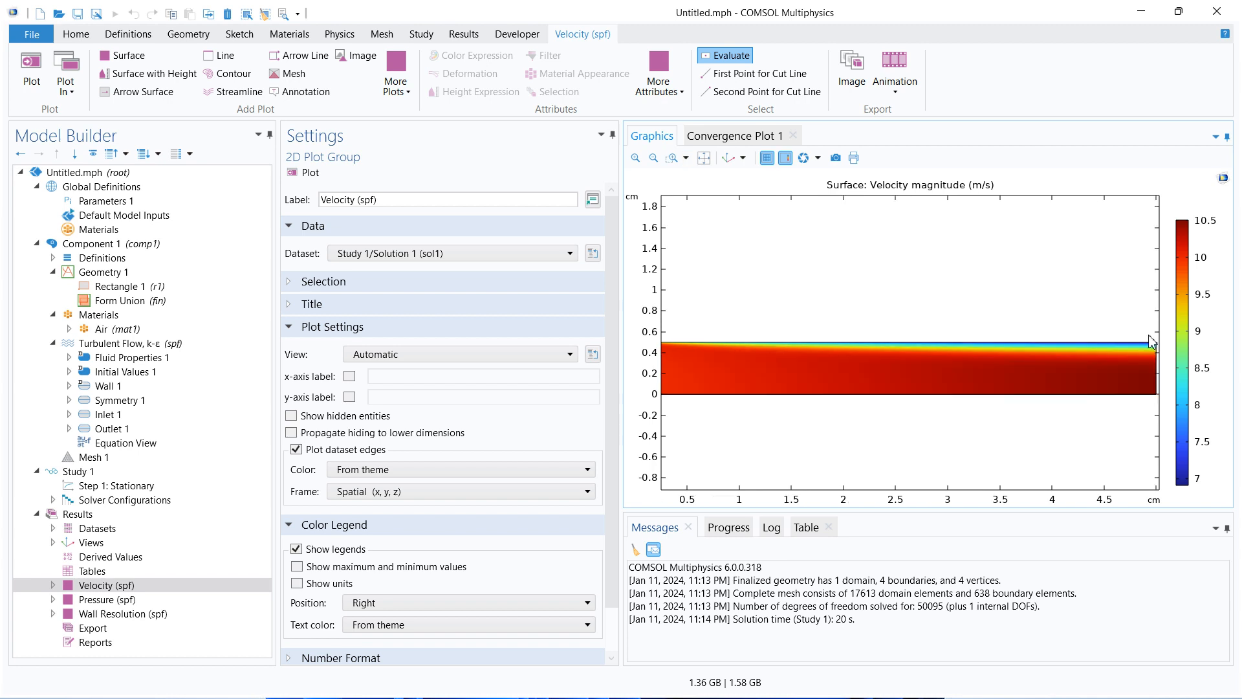
{"action": "left_click", "coordinate": [704, 158]}
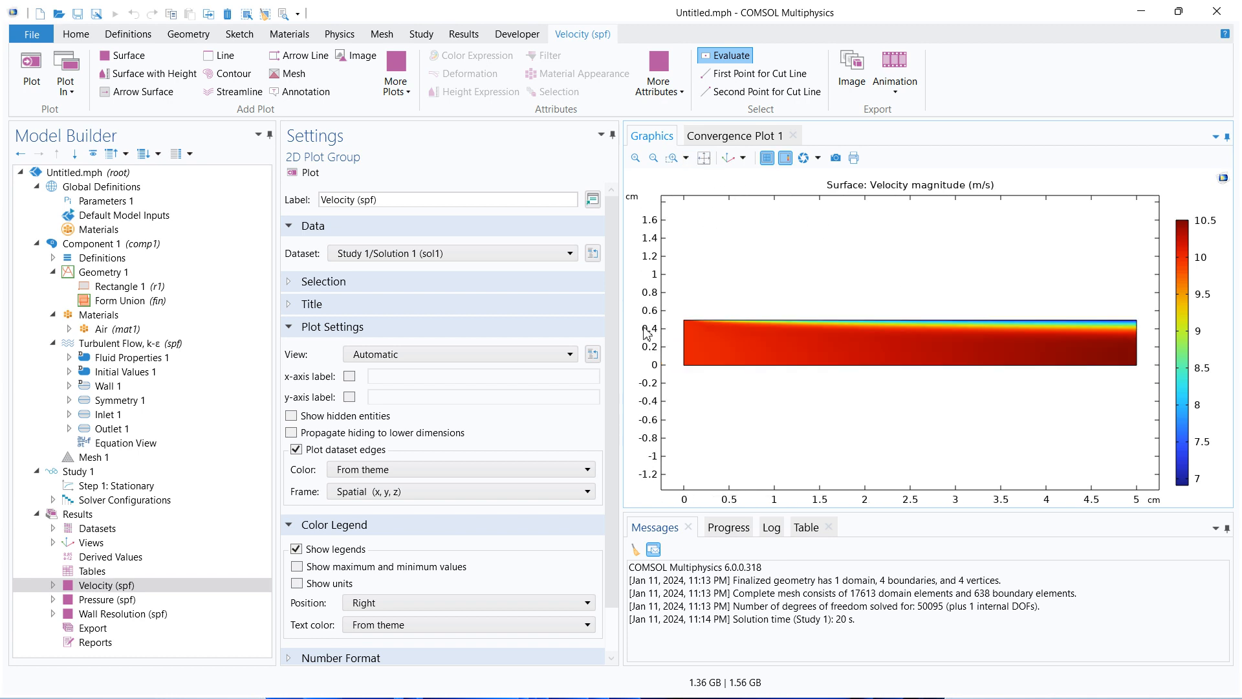
Step: Add a Cut Line 2D dataset based on Study 1/Solution 1 and plot it with its default points
{"action": "left_click", "coordinate": [53, 528]}
{"action": "right_click", "coordinate": [113, 528]}
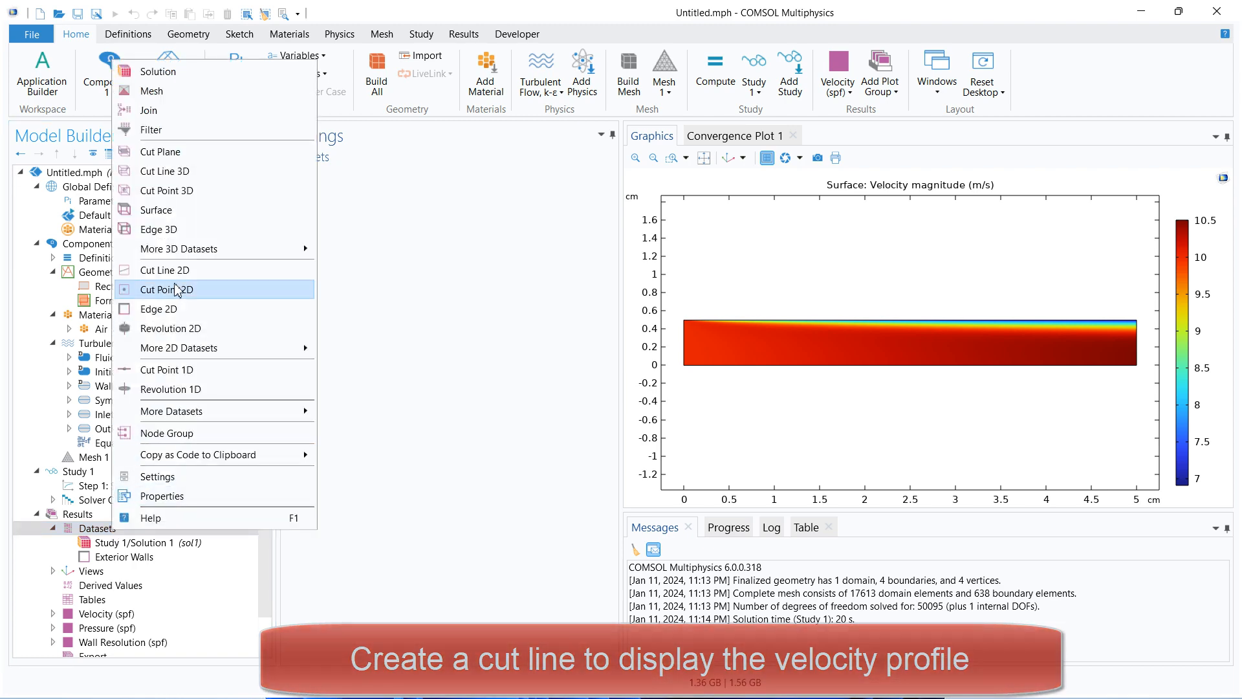
{"action": "left_click", "coordinate": [176, 270]}
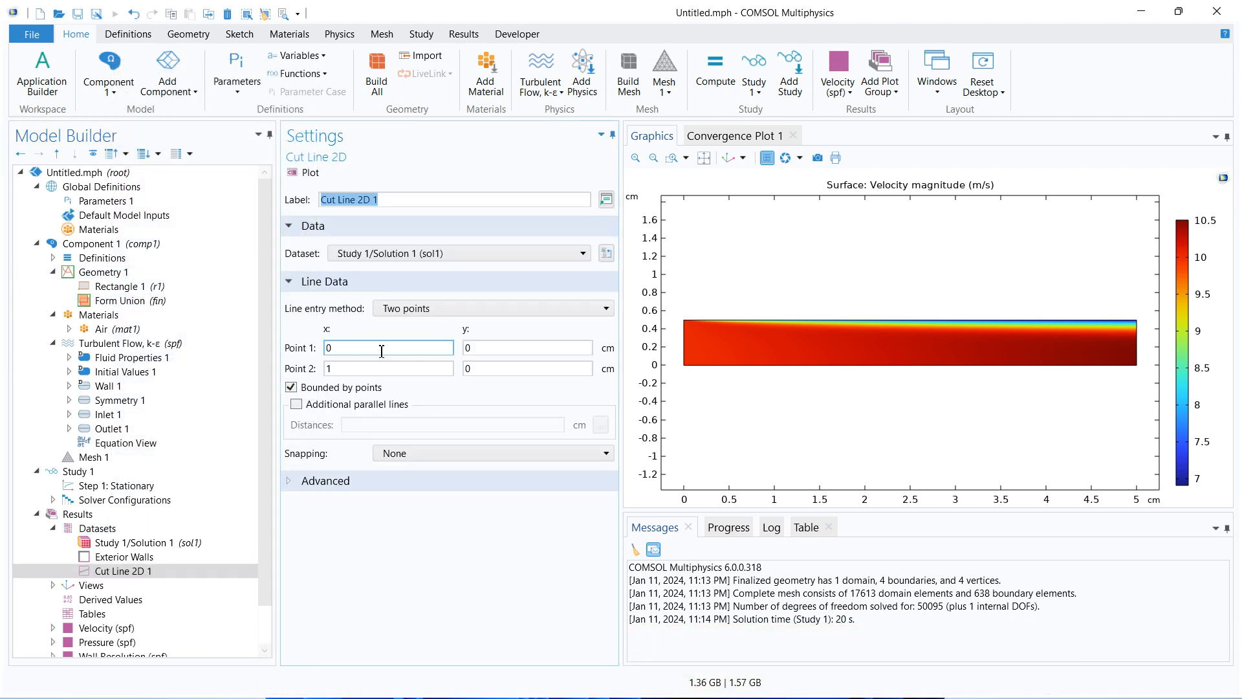
{"action": "double_click", "coordinate": [365, 354]}
{"action": "left_click", "coordinate": [498, 349]}
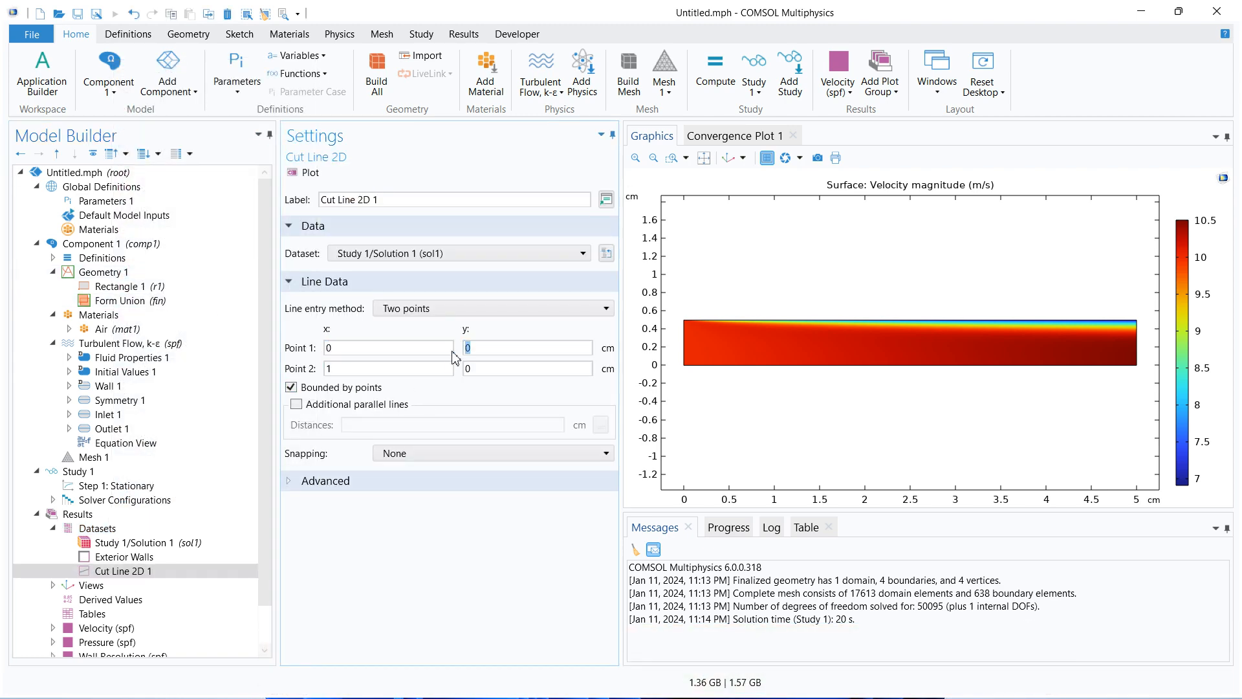
{"action": "left_click", "coordinate": [304, 172]}
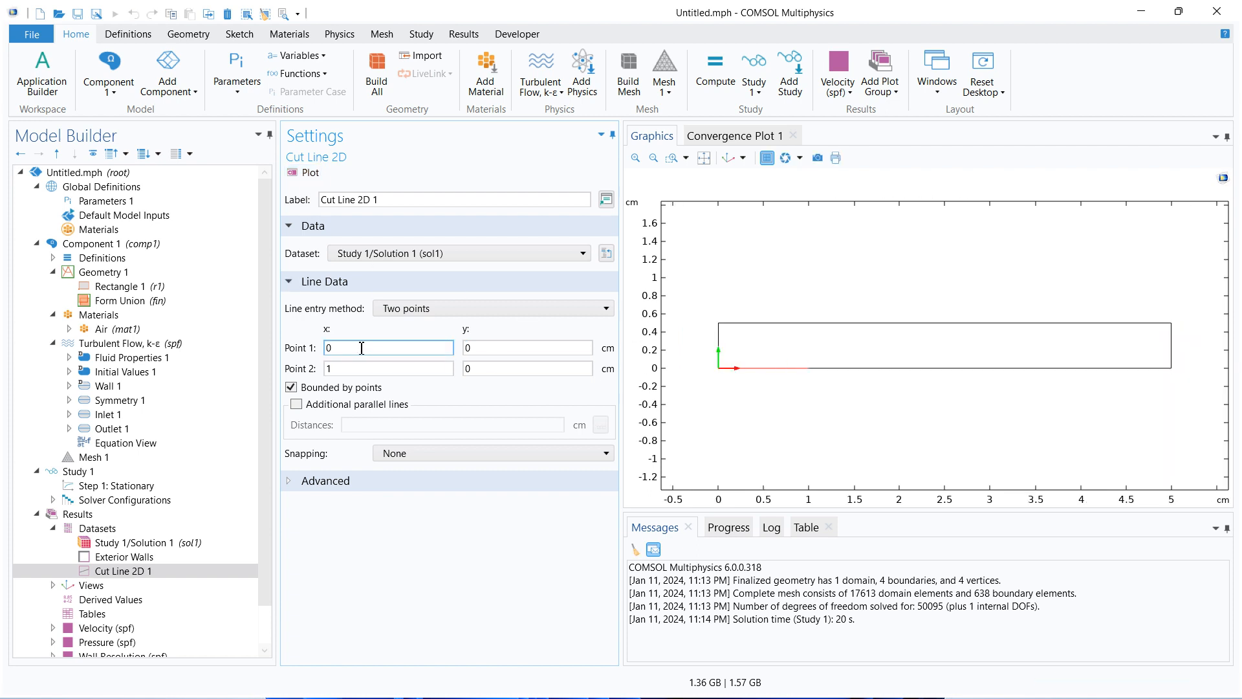
Step: Check the width and height of Rectangle 1 in the geometry
{"action": "left_click", "coordinate": [100, 291]}
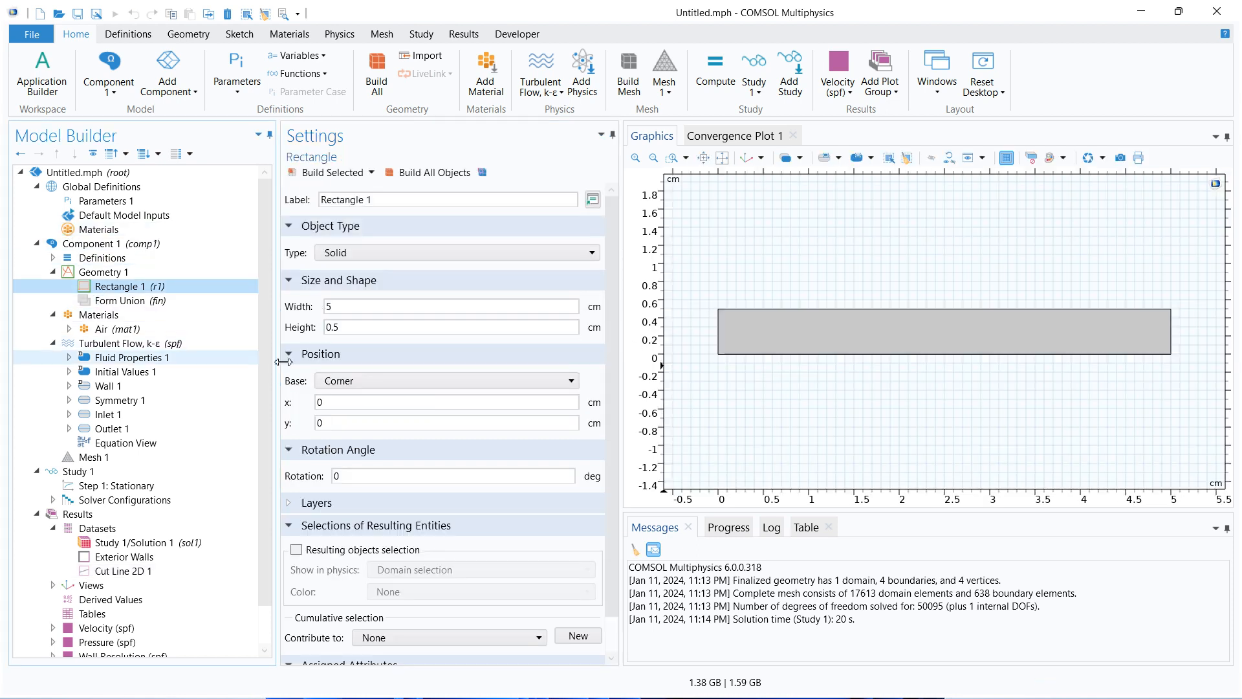
{"action": "double_click", "coordinate": [323, 308]}
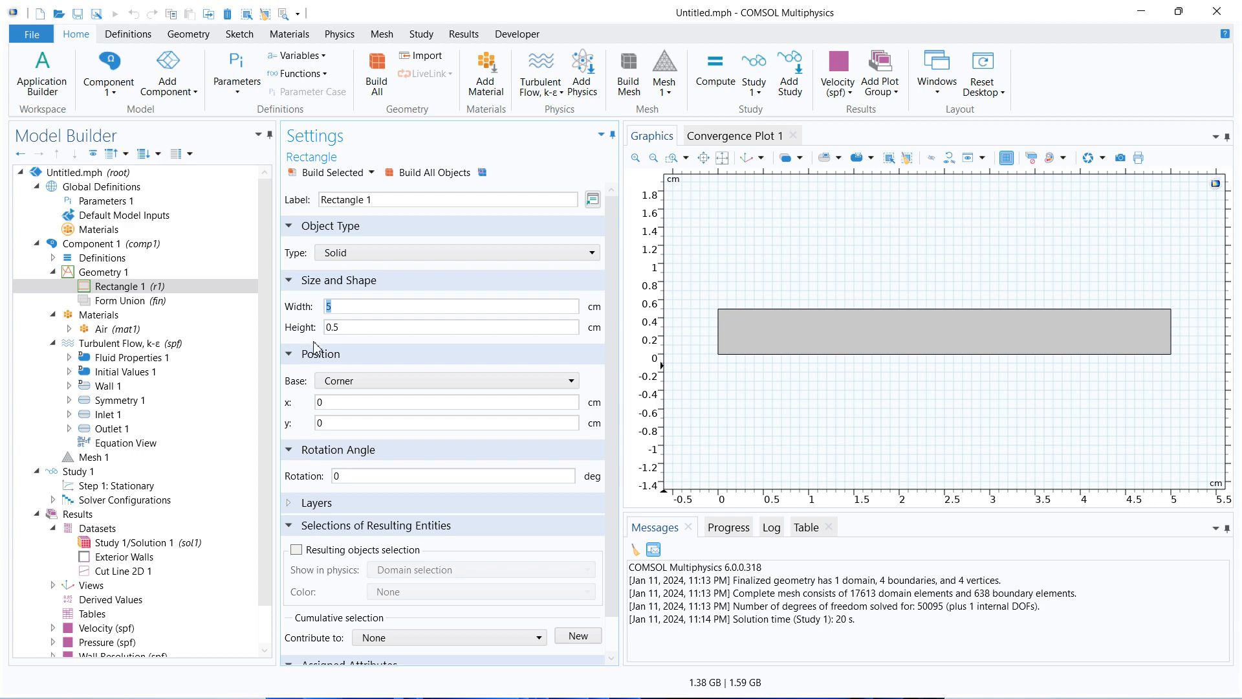
{"action": "double_click", "coordinate": [360, 327]}
{"action": "scroll", "coordinate": [70, 539], "scroll_direction": "down", "scroll_amount": 1}
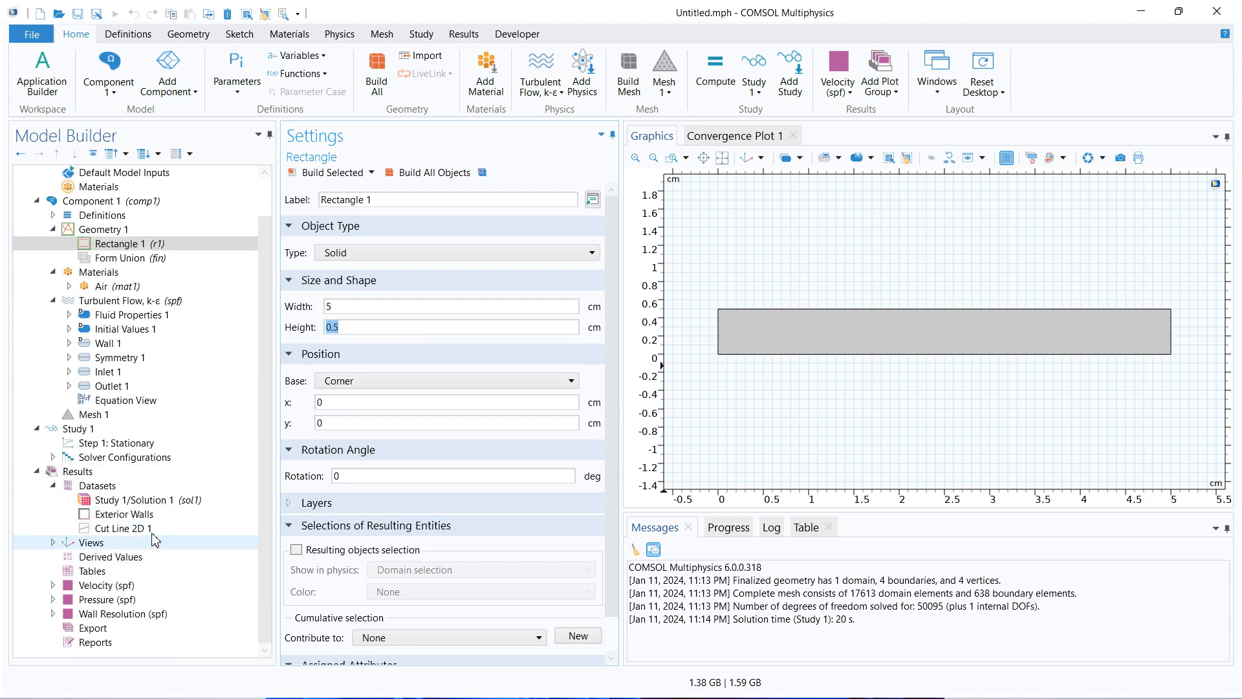
Step: Define the cut line from point (2.5, 0) to point (2.5, 0.5) cm and plot it
{"action": "left_click", "coordinate": [154, 529]}
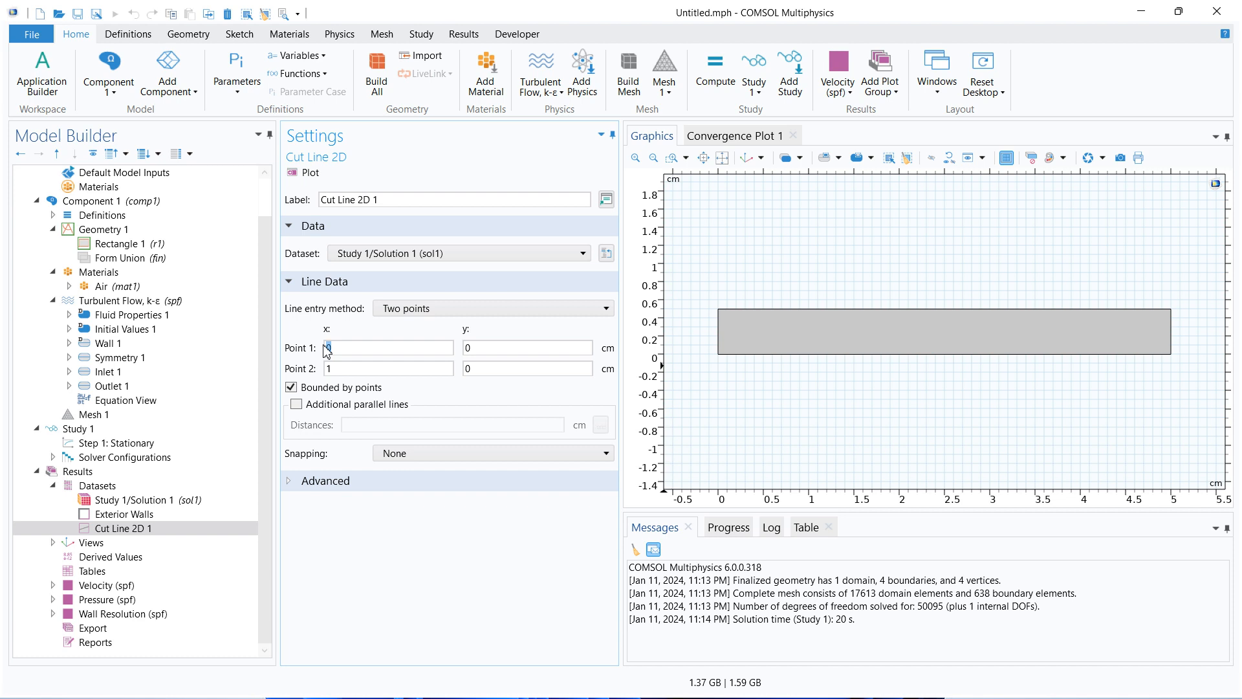
{"action": "double_click", "coordinate": [325, 368]}
{"action": "type", "text": "2.5"}
{"action": "left_click", "coordinate": [503, 349]}
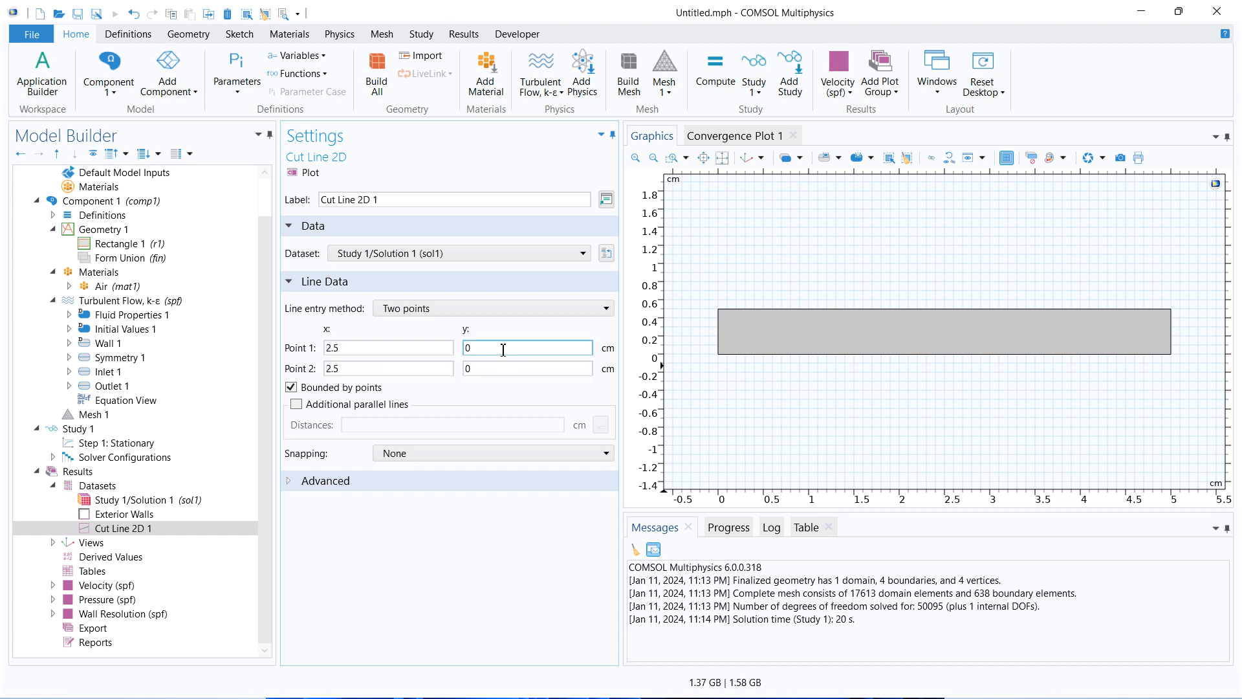
{"action": "left_click", "coordinate": [452, 348]}
{"action": "left_click", "coordinate": [503, 367]}
{"action": "left_click", "coordinate": [304, 172]}
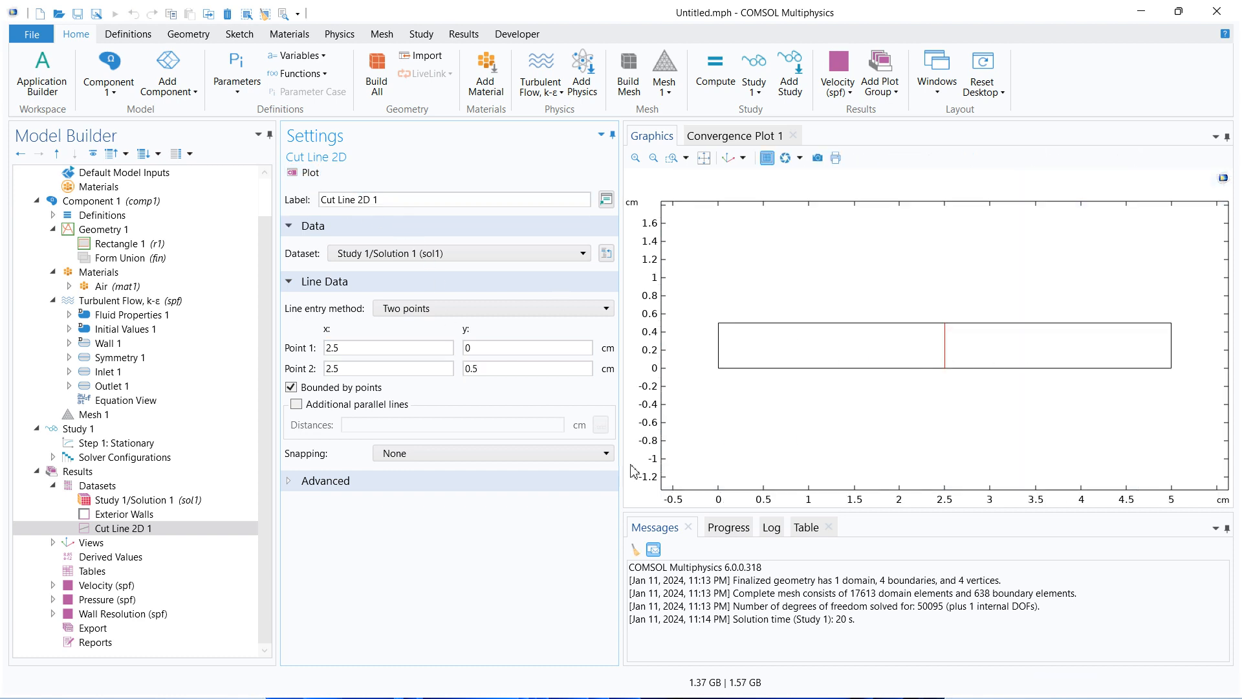
Step: Create a 1D Plot Group in the results and add a Line Graph to it
{"action": "left_click", "coordinate": [75, 472]}
{"action": "right_click", "coordinate": [91, 472]}
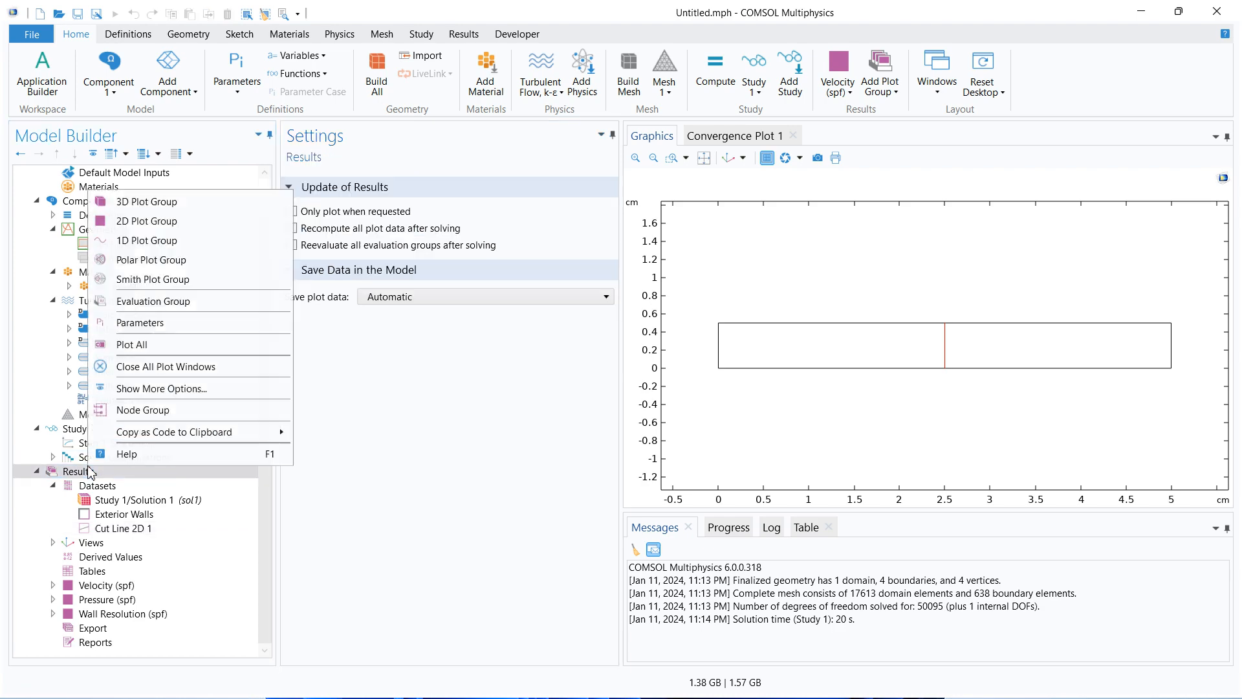
{"action": "left_click", "coordinate": [139, 240]}
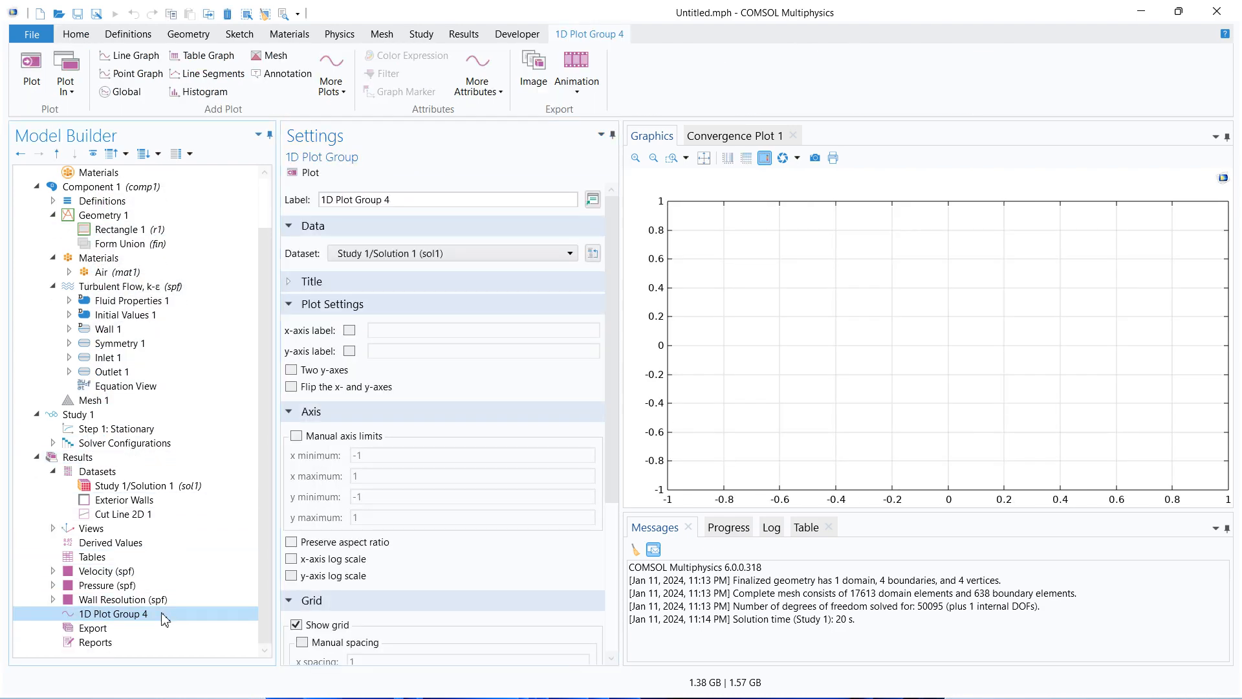
{"action": "right_click", "coordinate": [162, 613]}
{"action": "left_click", "coordinate": [223, 202]}
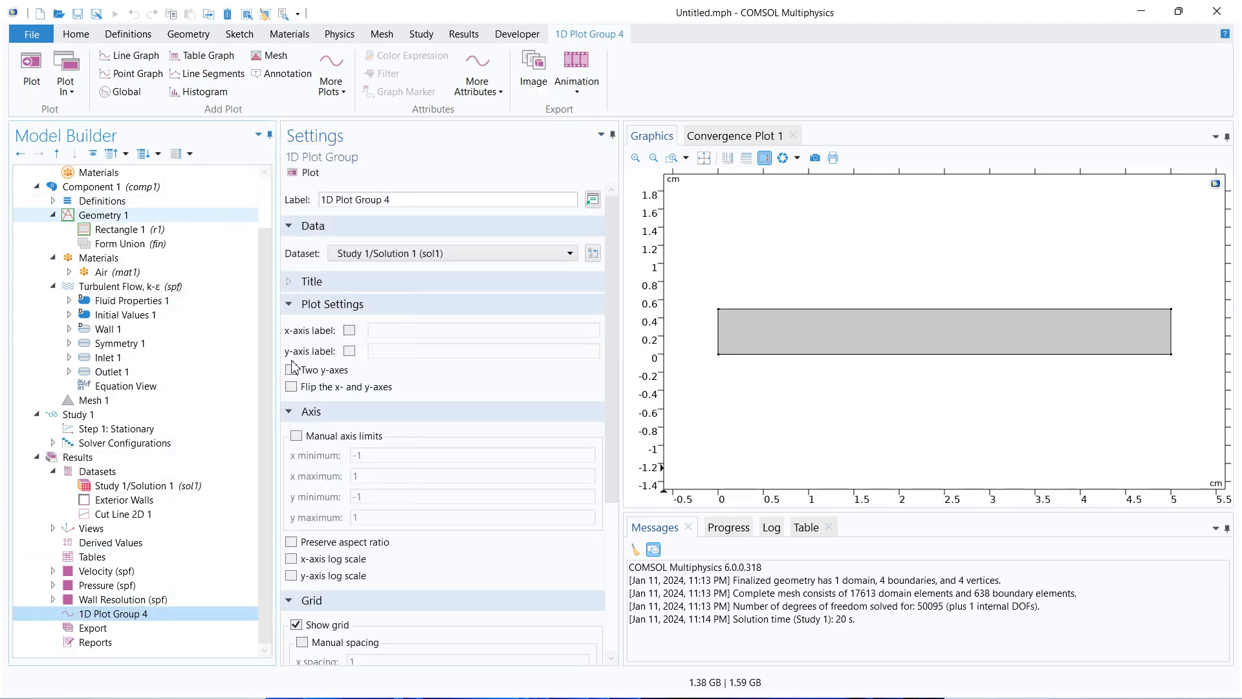
Step: Set the line graph's dataset to Cut Line 2D 1 and plot the velocity magnitude spf.U
{"action": "left_click", "coordinate": [415, 253]}
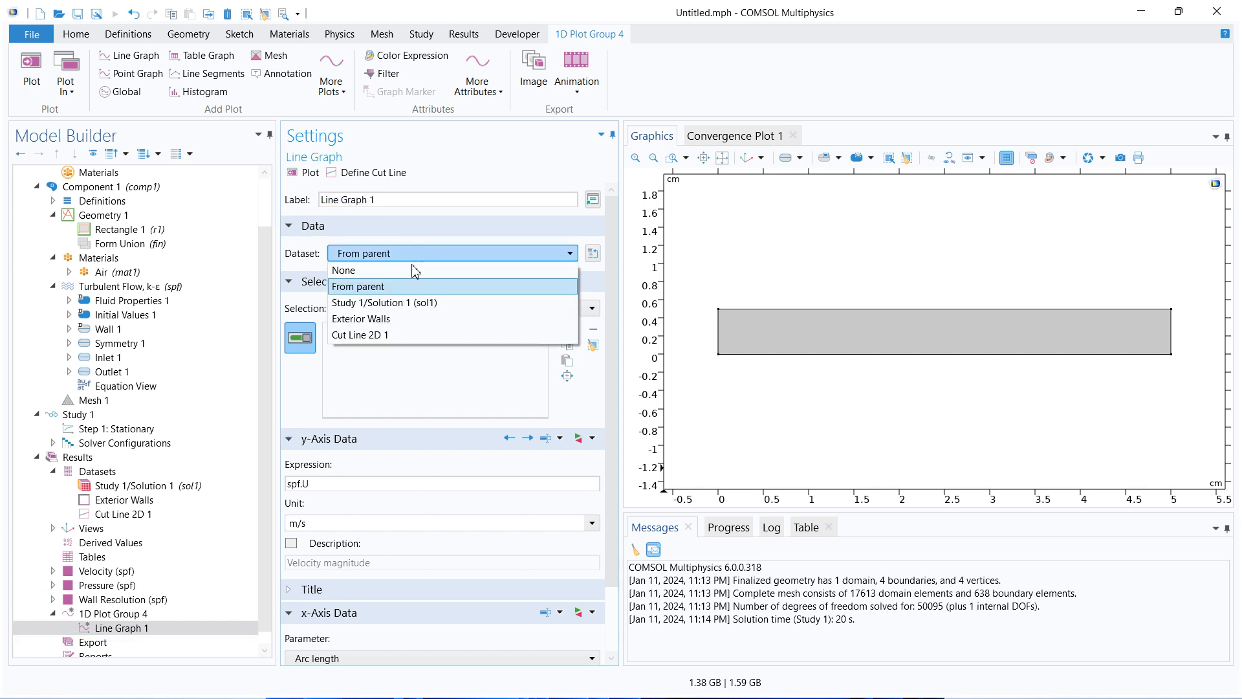
{"action": "left_click", "coordinate": [388, 334]}
{"action": "left_click", "coordinate": [311, 175]}
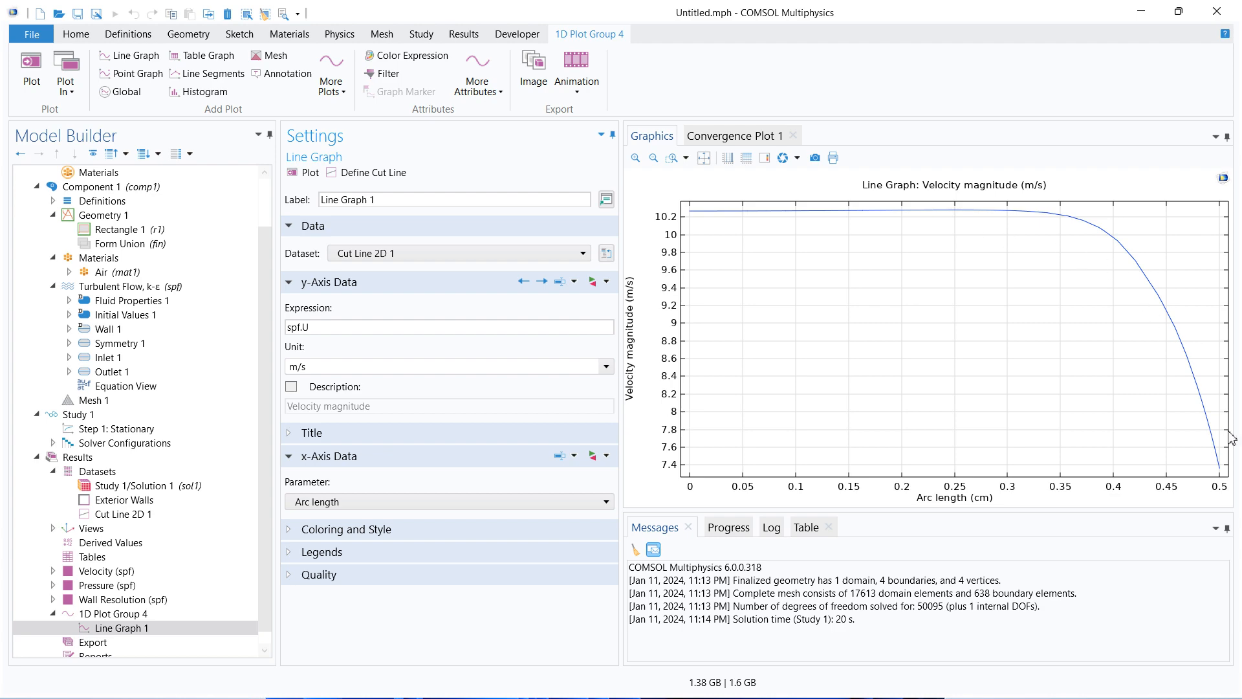
Step: Add a Mirror 2D dataset based on Study 1/Solution 1
{"action": "left_click", "coordinate": [109, 499]}
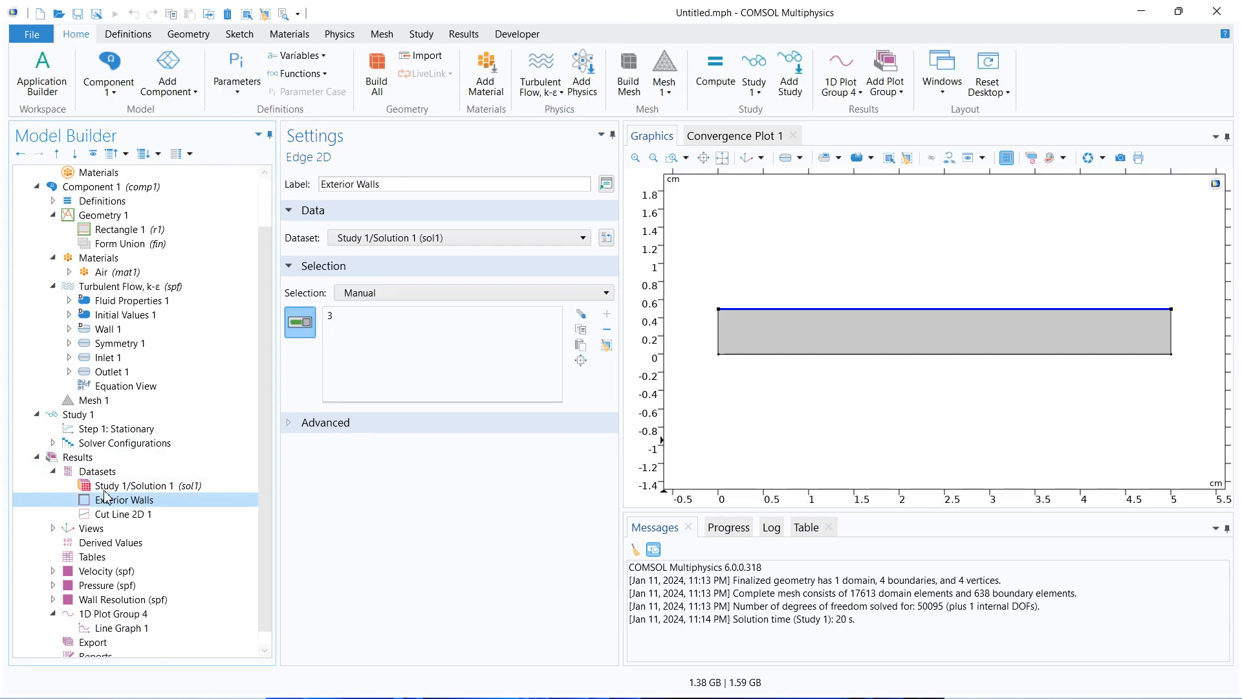
{"action": "left_click", "coordinate": [97, 472]}
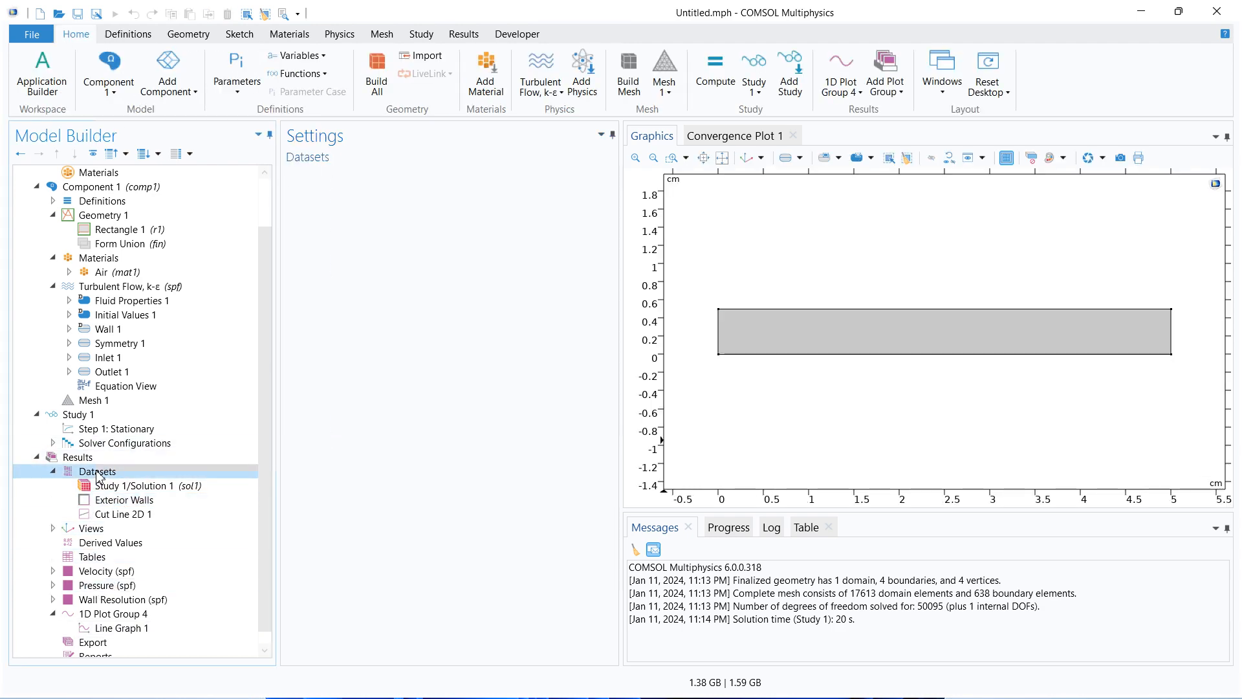
{"action": "right_click", "coordinate": [97, 474]}
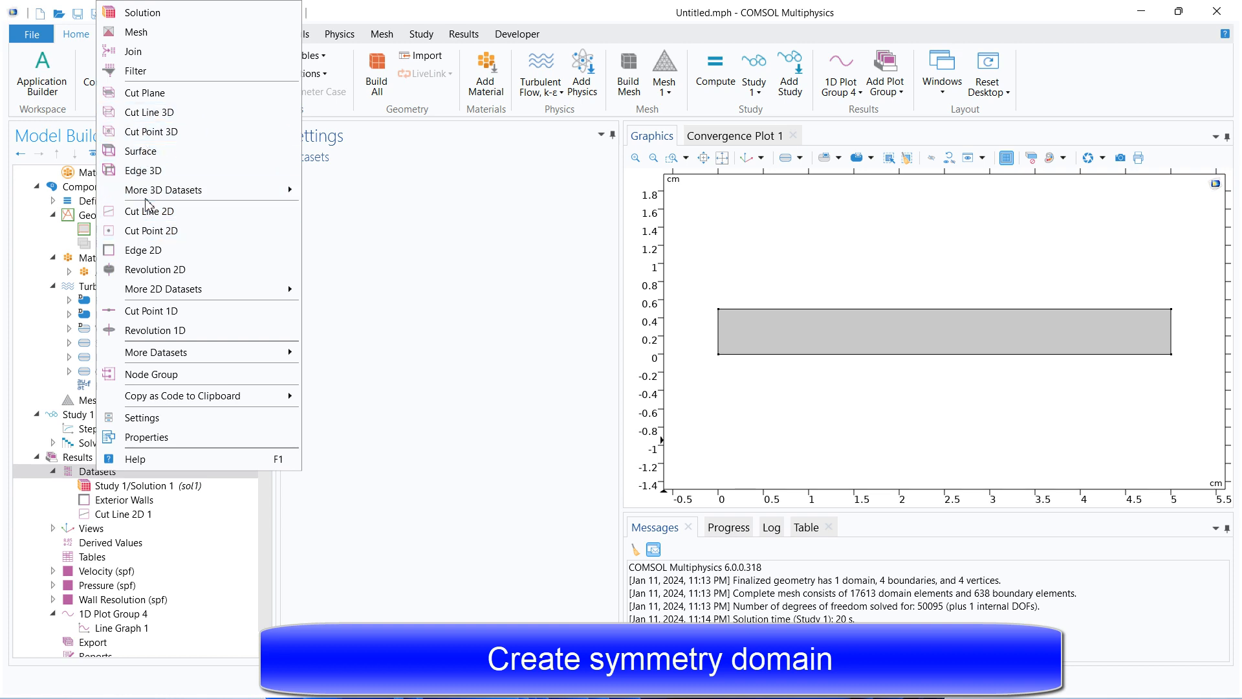
{"action": "mouse_move", "coordinate": [194, 190]}
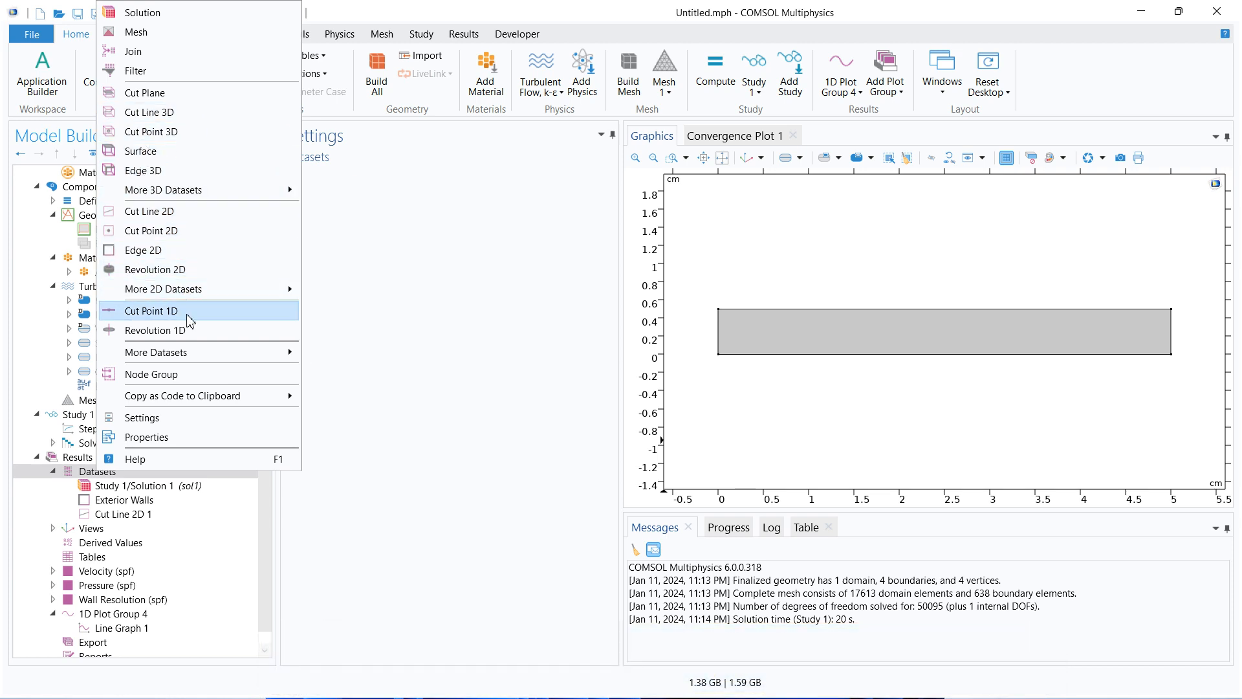
{"action": "mouse_move", "coordinate": [253, 289]}
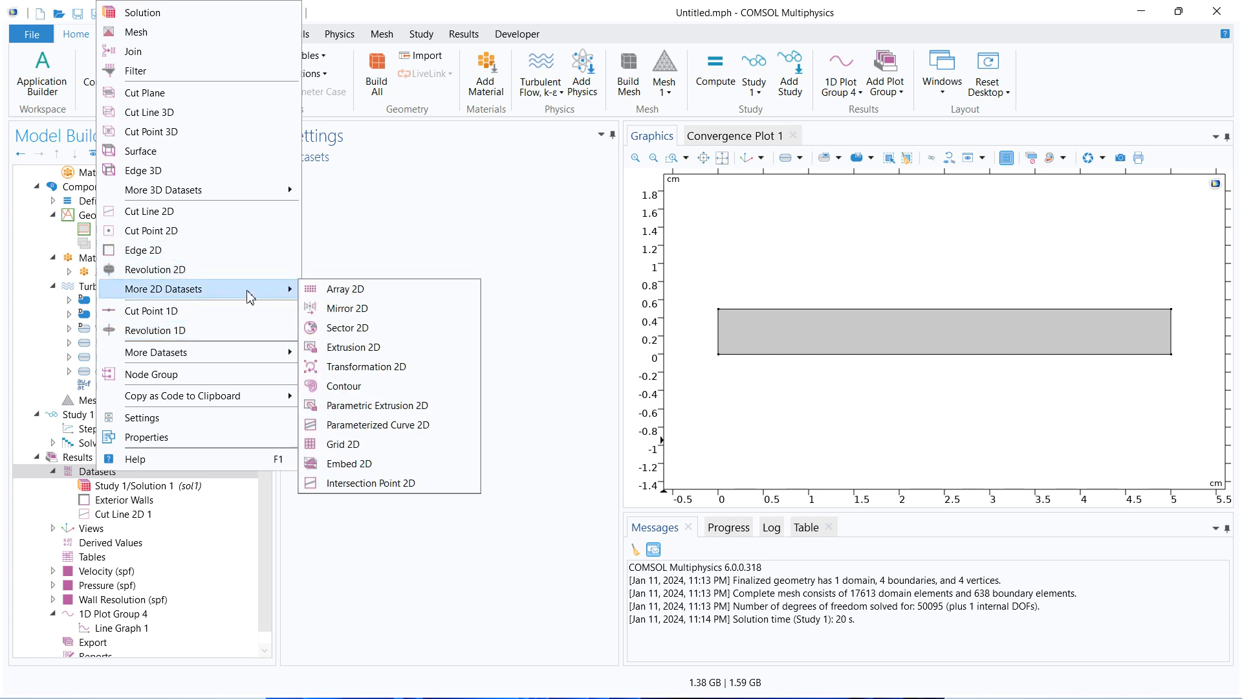
{"action": "left_click", "coordinate": [377, 313]}
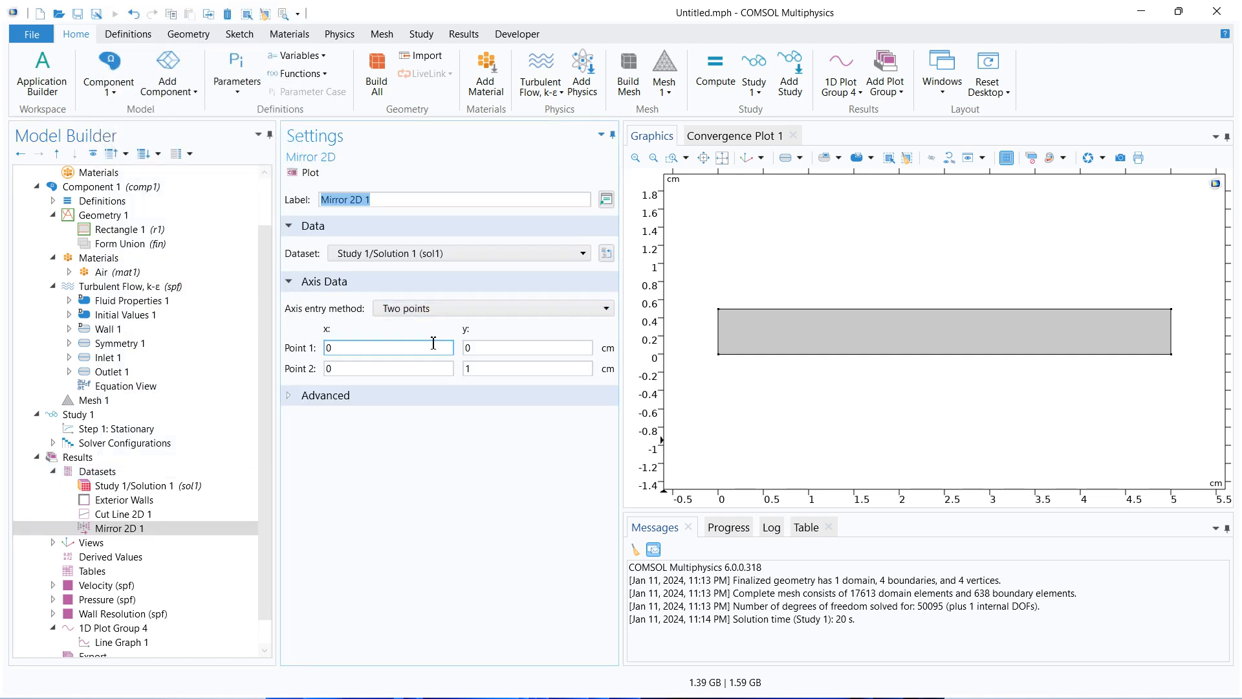
Step: Define the mirror axis by two points, (0, 0) and (5, 0) cm, and plot the mirrored domain
{"action": "left_click", "coordinate": [427, 309]}
{"action": "left_click", "coordinate": [424, 320]}
{"action": "double_click", "coordinate": [355, 347]}
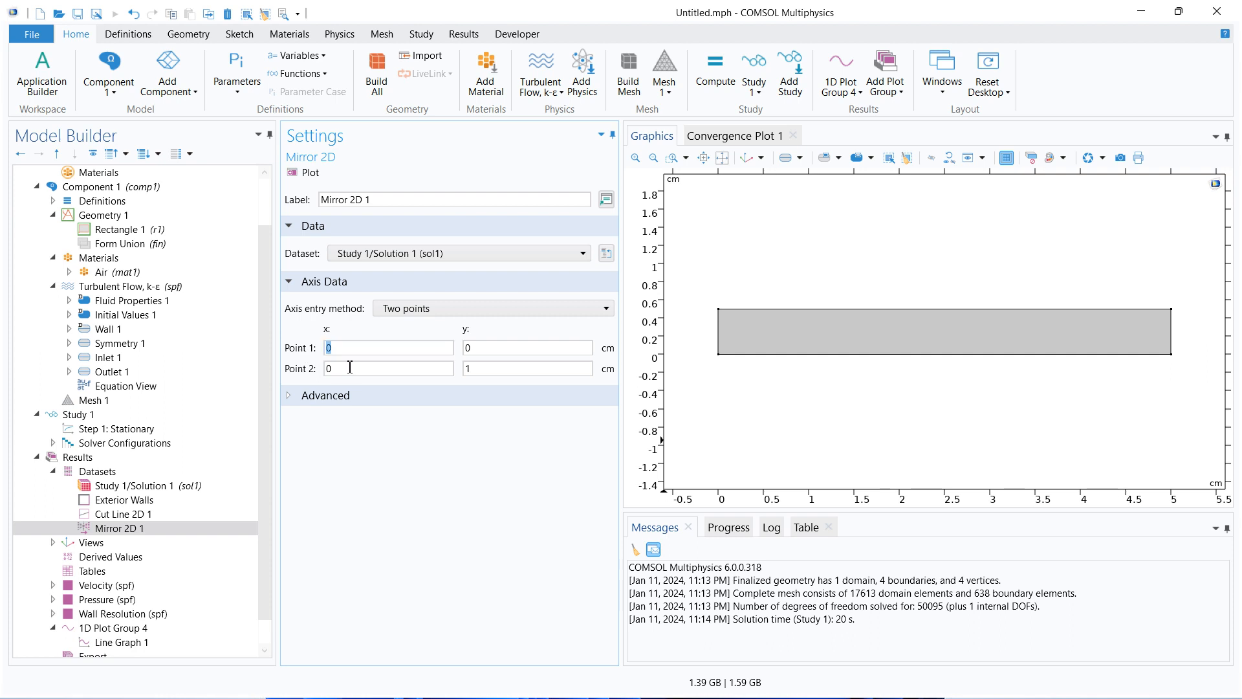
{"action": "left_click", "coordinate": [474, 349]}
{"action": "left_click", "coordinate": [390, 371]}
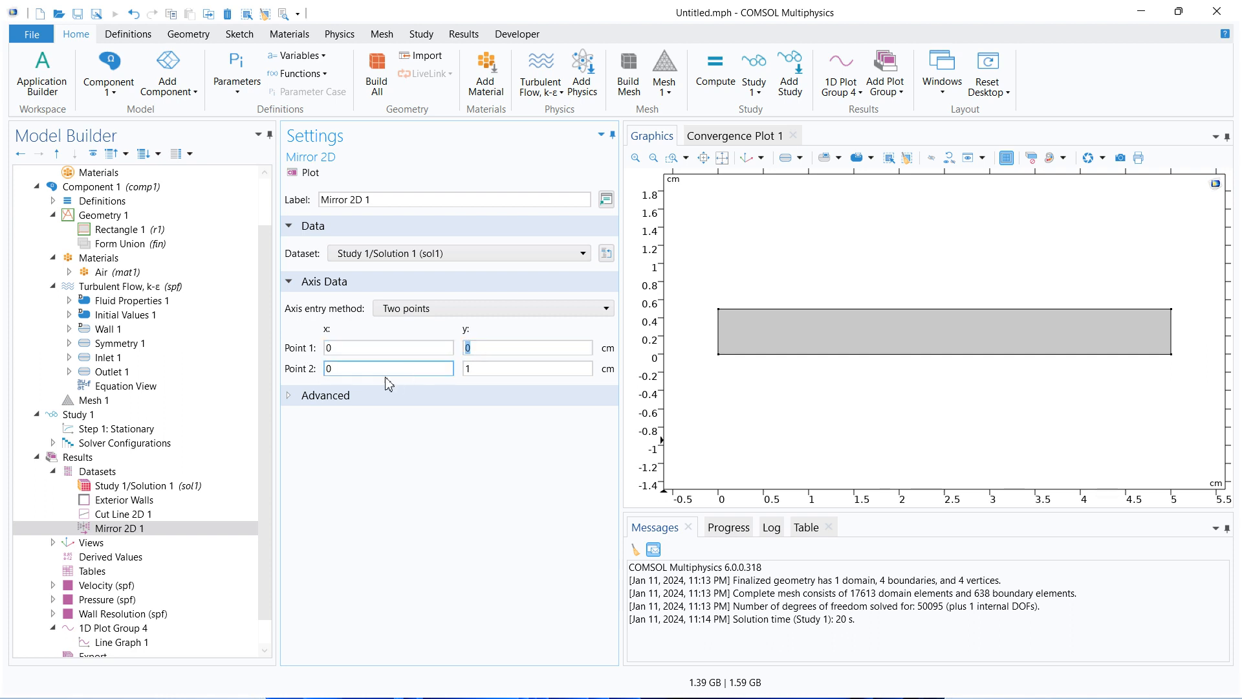
{"action": "double_click", "coordinate": [337, 371]}
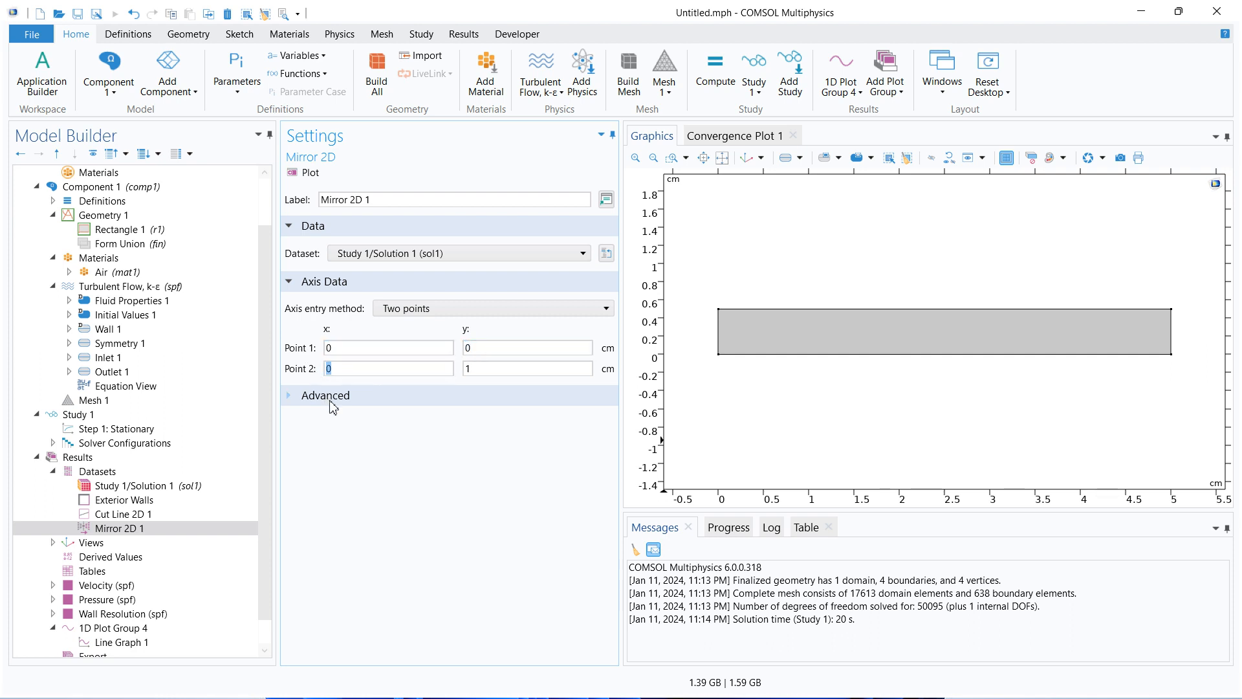
{"action": "left_click", "coordinate": [485, 368]}
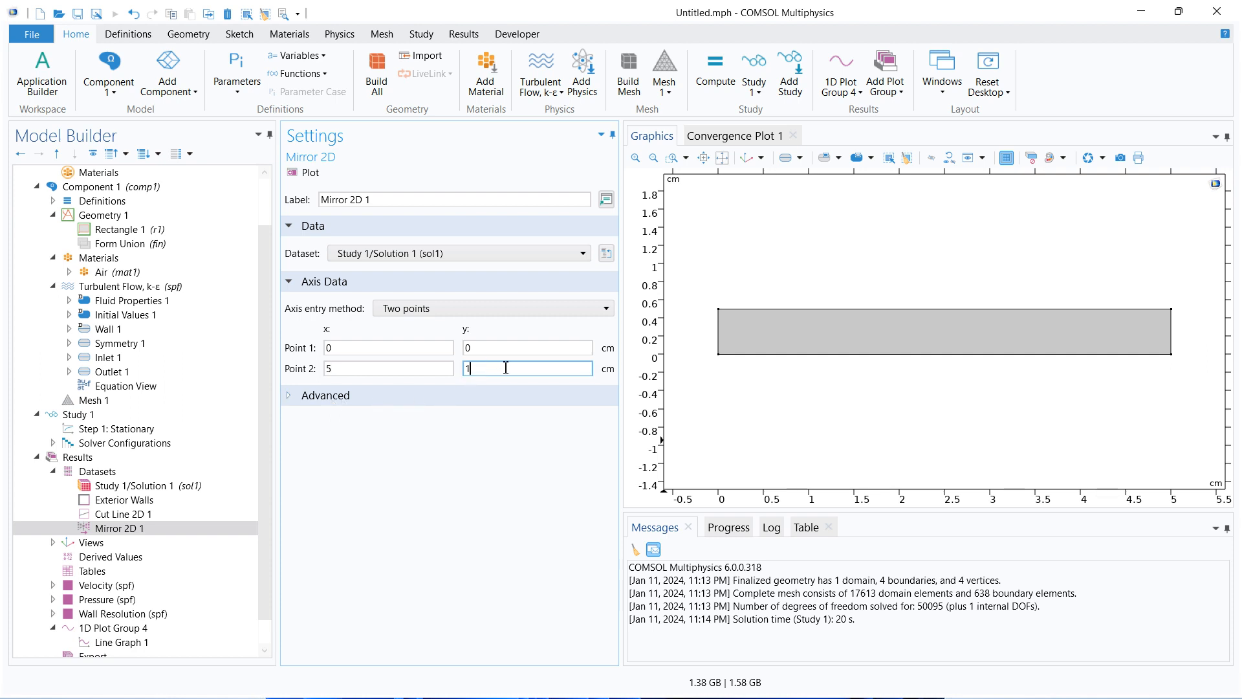
{"action": "key", "text": "BackSpace"}
{"action": "type", "text": "0"}
{"action": "left_click", "coordinate": [310, 172]}
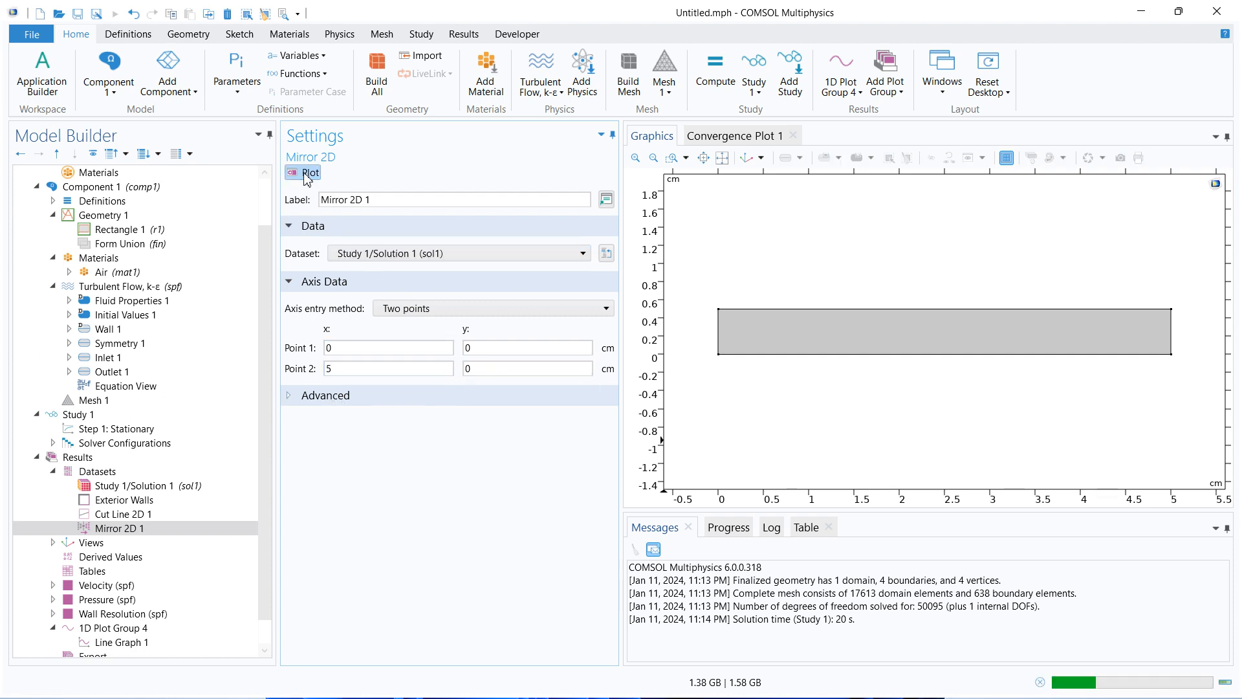
Step: Set the dataset of the Velocity plot's Surface to Mirror 2D 1 and plot the mirrored velocity magnitude
{"action": "scroll", "coordinate": [244, 495], "scroll_direction": "down", "scroll_amount": 1}
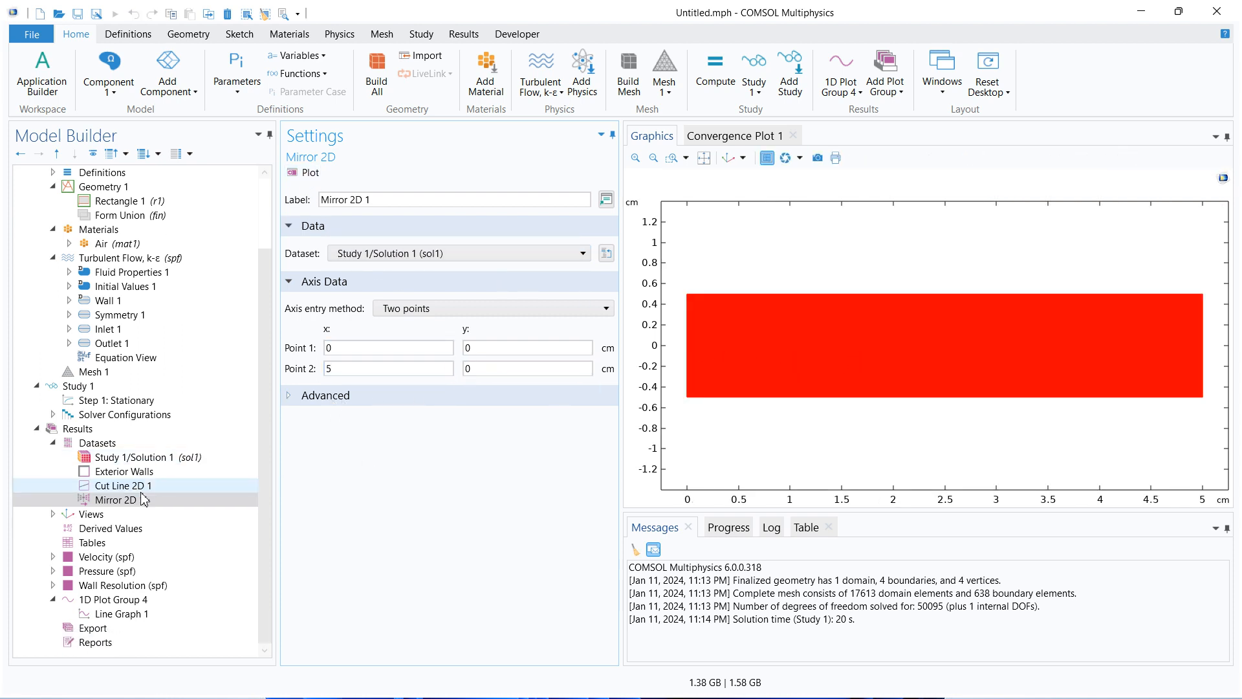
{"action": "left_click", "coordinate": [149, 486]}
{"action": "left_click", "coordinate": [167, 502]}
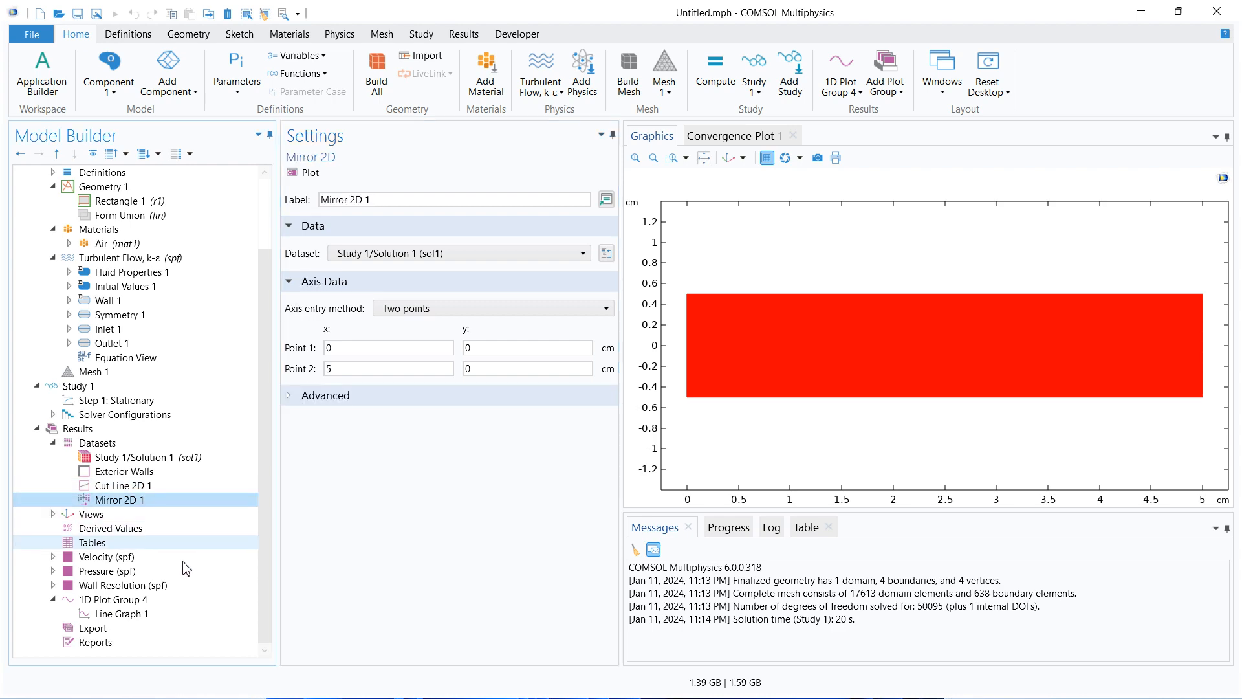
{"action": "left_click", "coordinate": [53, 557]}
{"action": "left_click", "coordinate": [111, 557]}
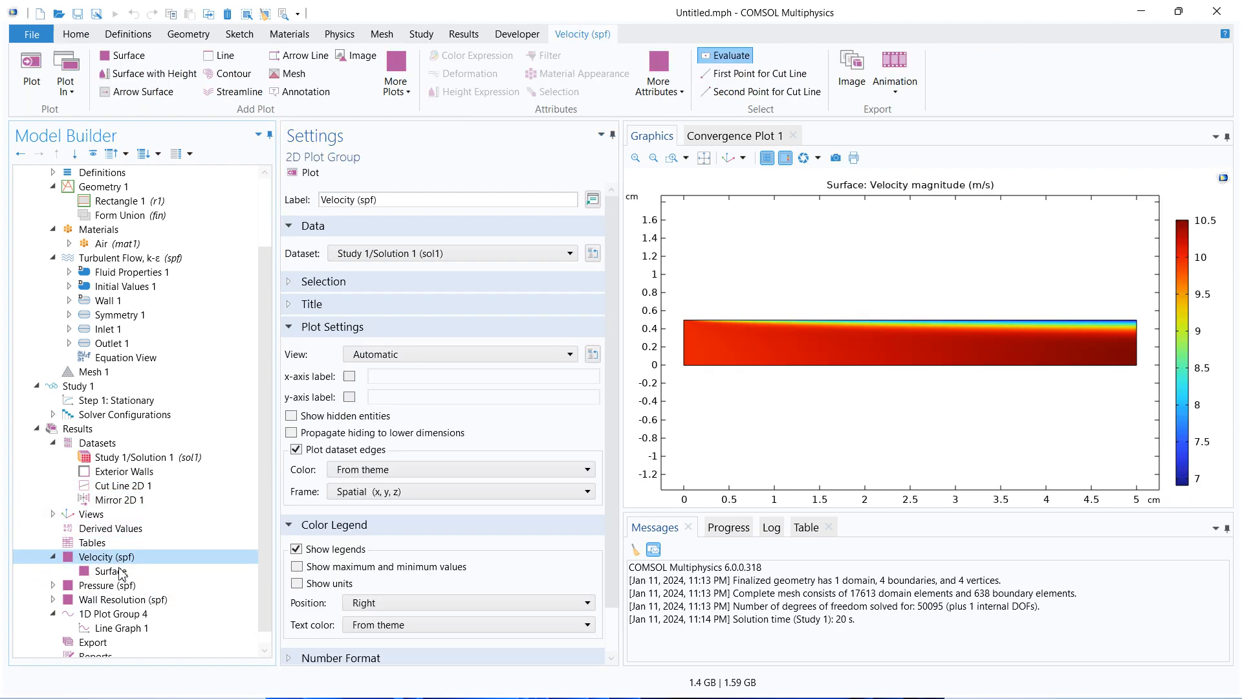
{"action": "left_click", "coordinate": [113, 571]}
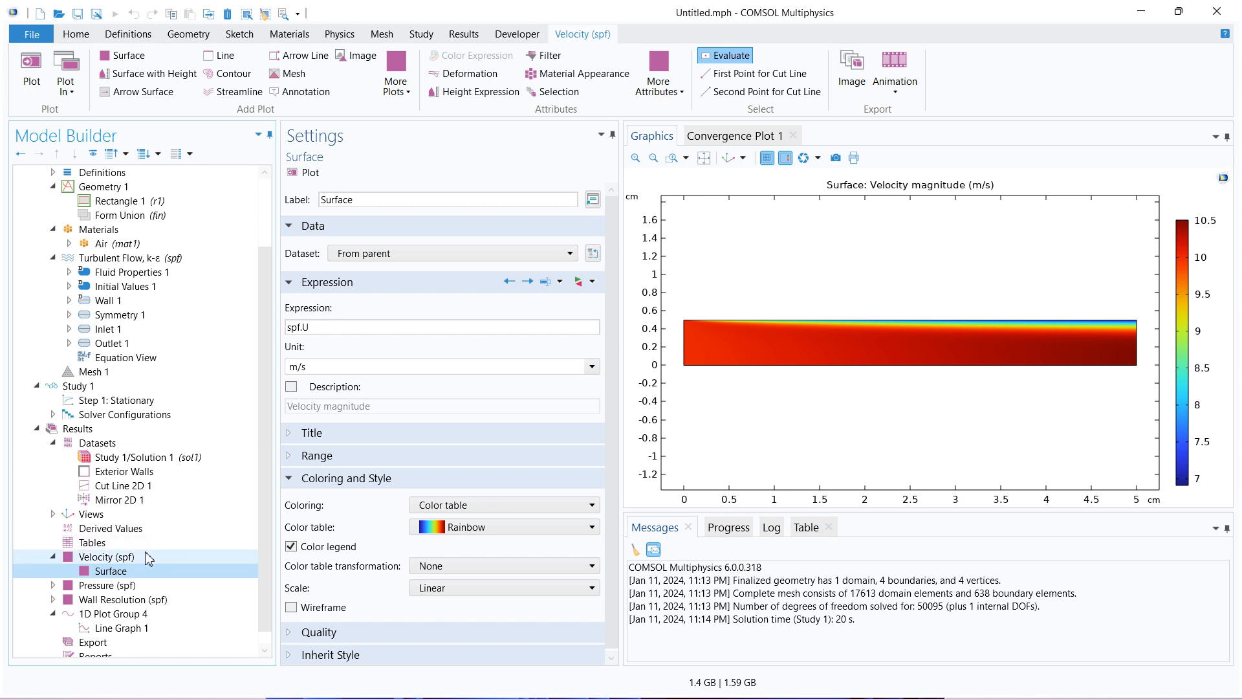
{"action": "left_click", "coordinate": [353, 253]}
{"action": "left_click", "coordinate": [353, 318]}
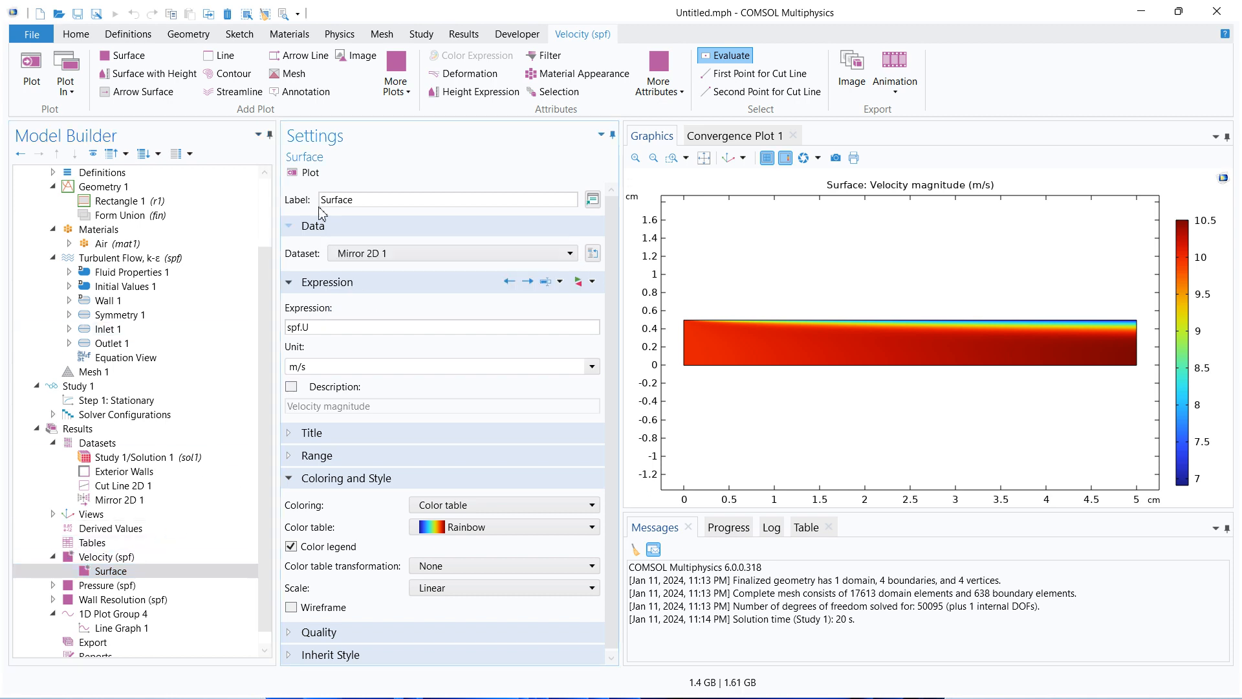
{"action": "left_click", "coordinate": [305, 172]}
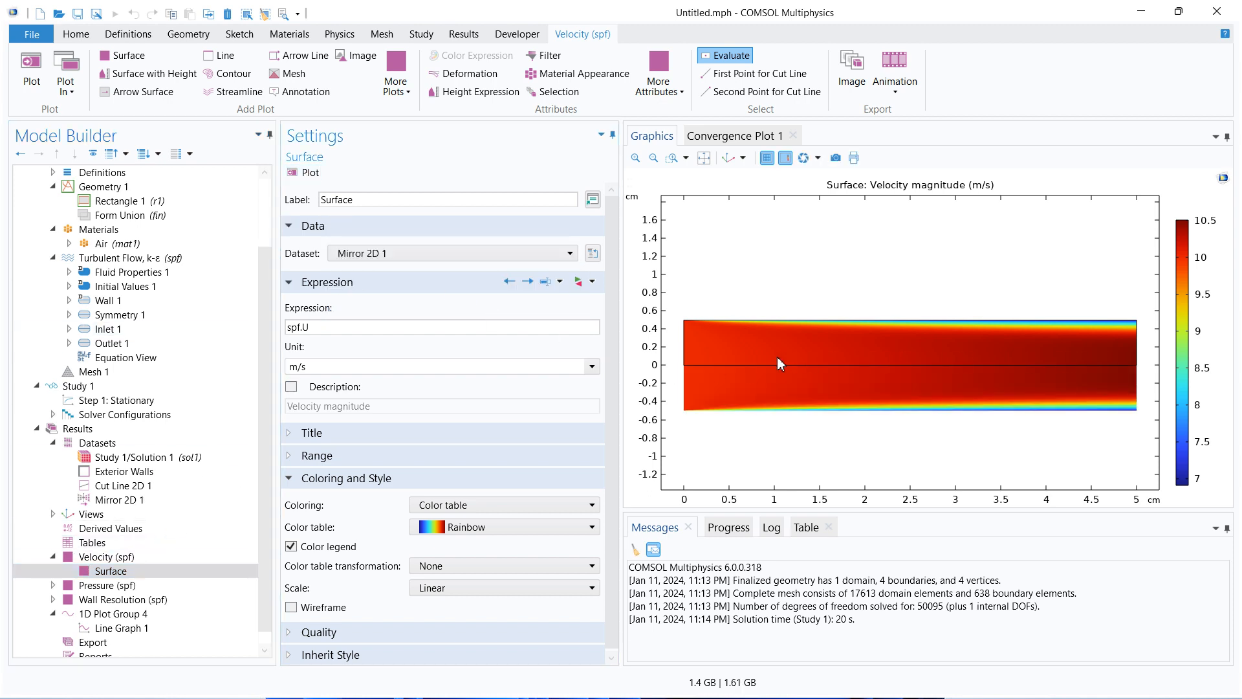
{"action": "left_click", "coordinate": [130, 557]}
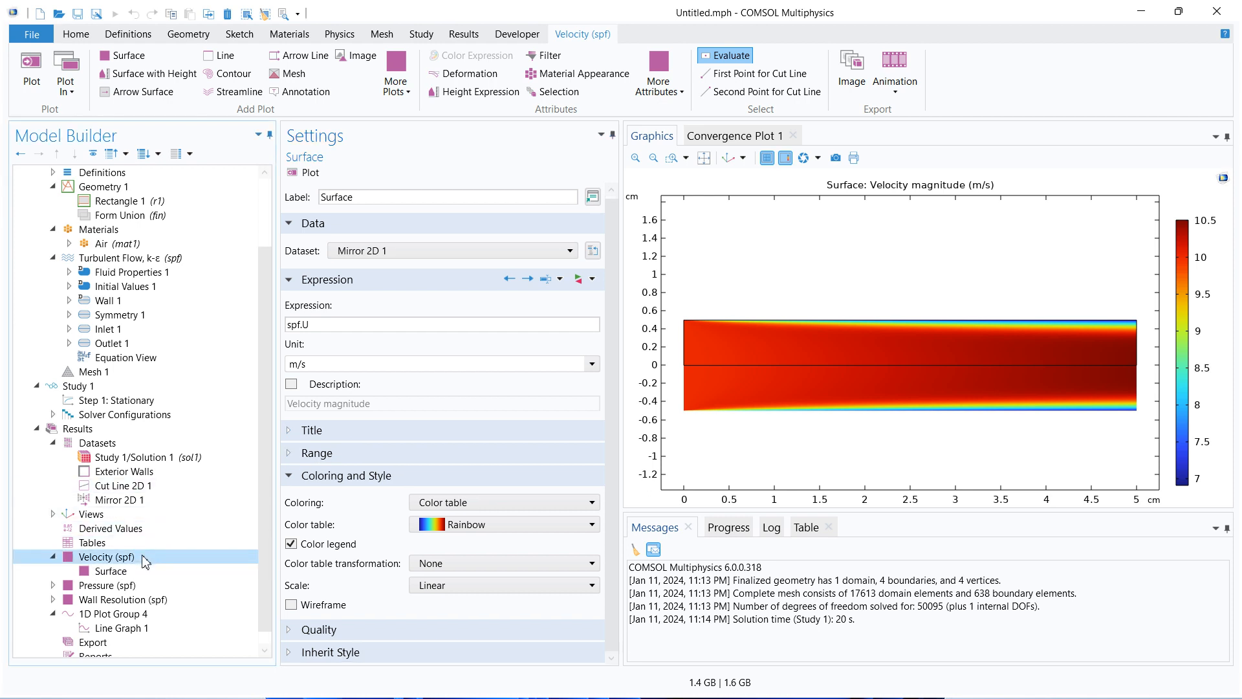
{"action": "left_click", "coordinate": [331, 551]}
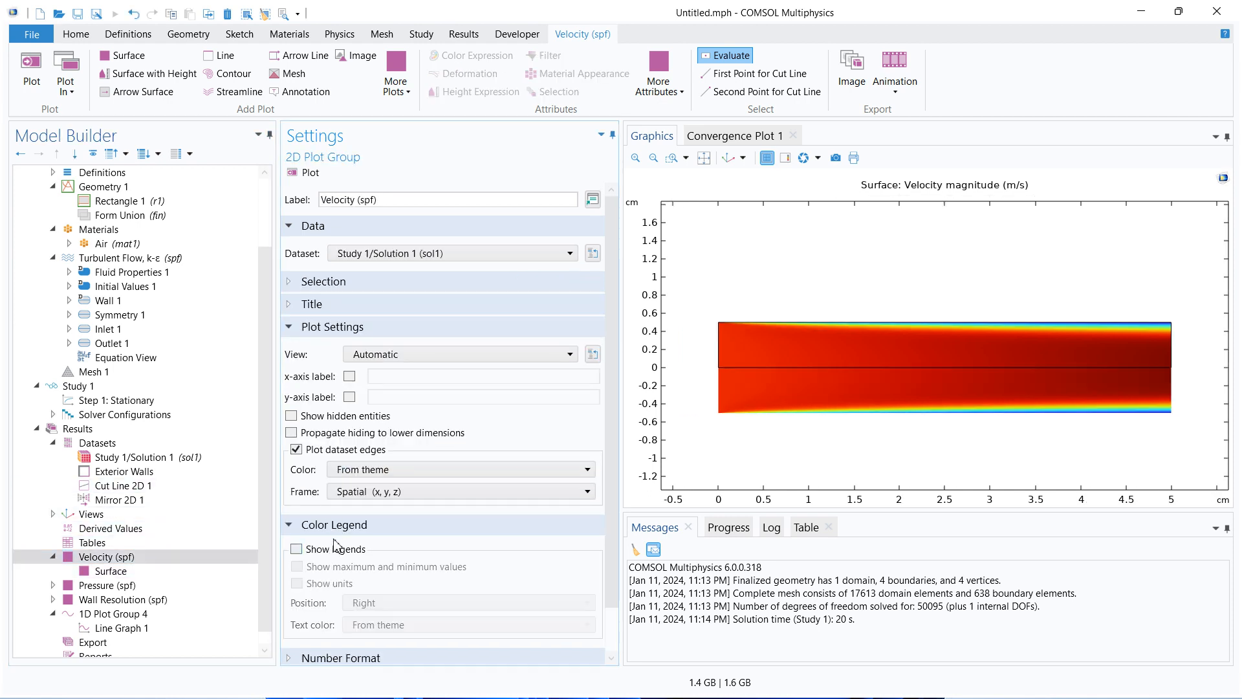
{"action": "left_click", "coordinate": [296, 548]}
{"action": "scroll", "coordinate": [474, 578], "scroll_direction": "down", "scroll_amount": 2}
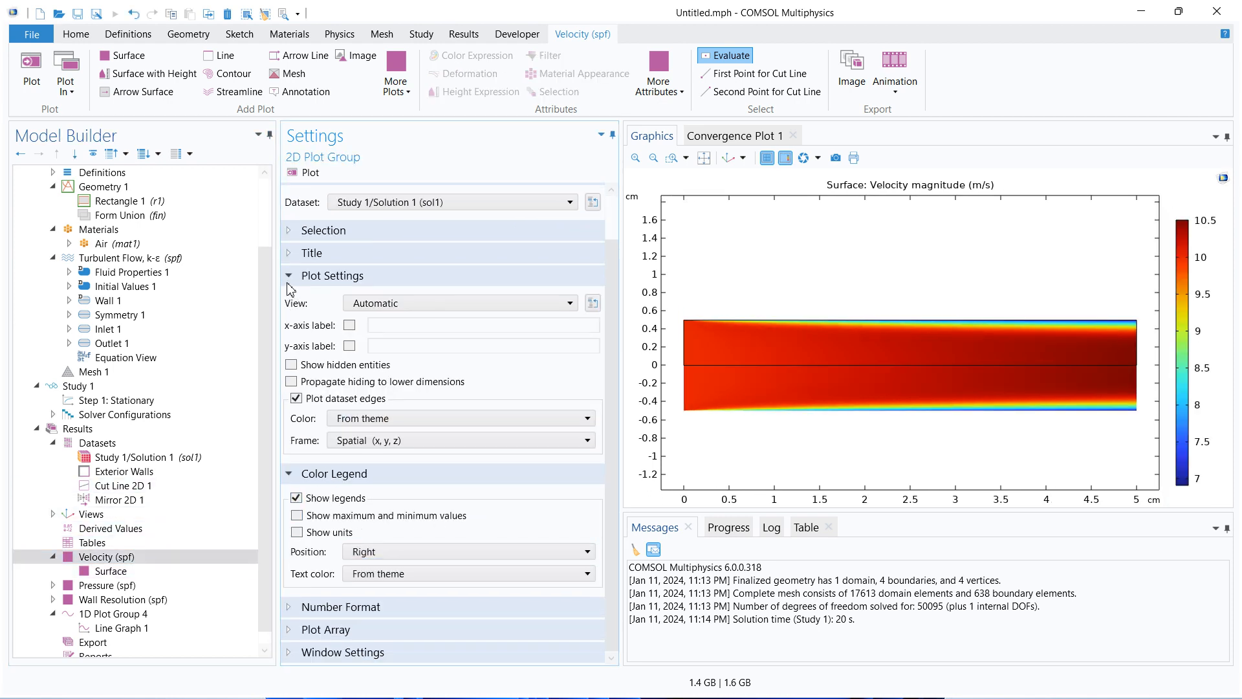
Step: Turn off the plot dataset edges in the Velocity (spf) plot group and replot the mirrored velocity field
{"action": "left_click", "coordinate": [121, 572]}
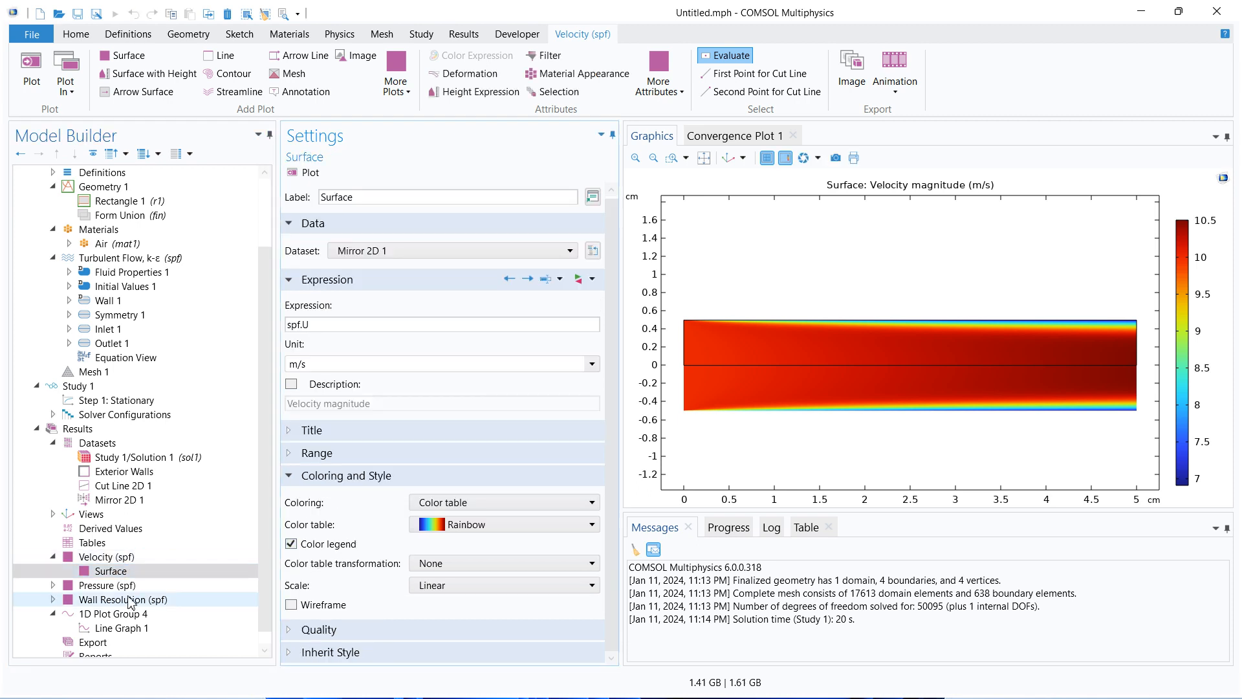
{"action": "left_click", "coordinate": [104, 557]}
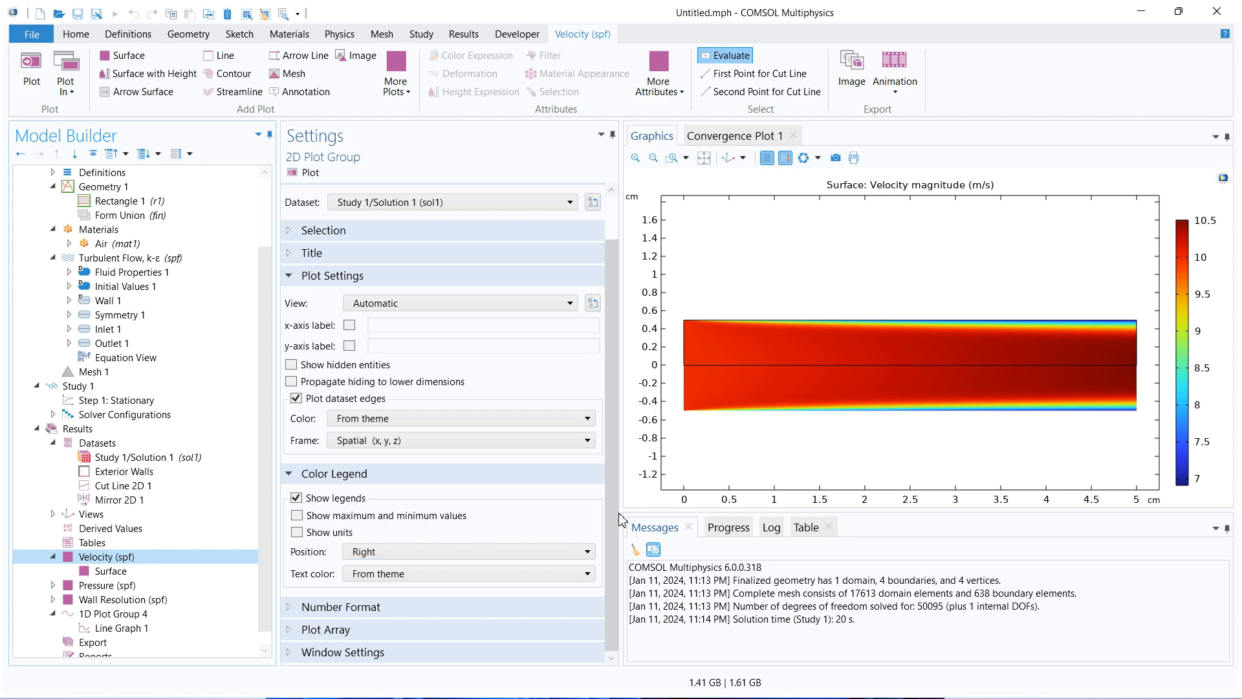
{"action": "left_click", "coordinate": [370, 399]}
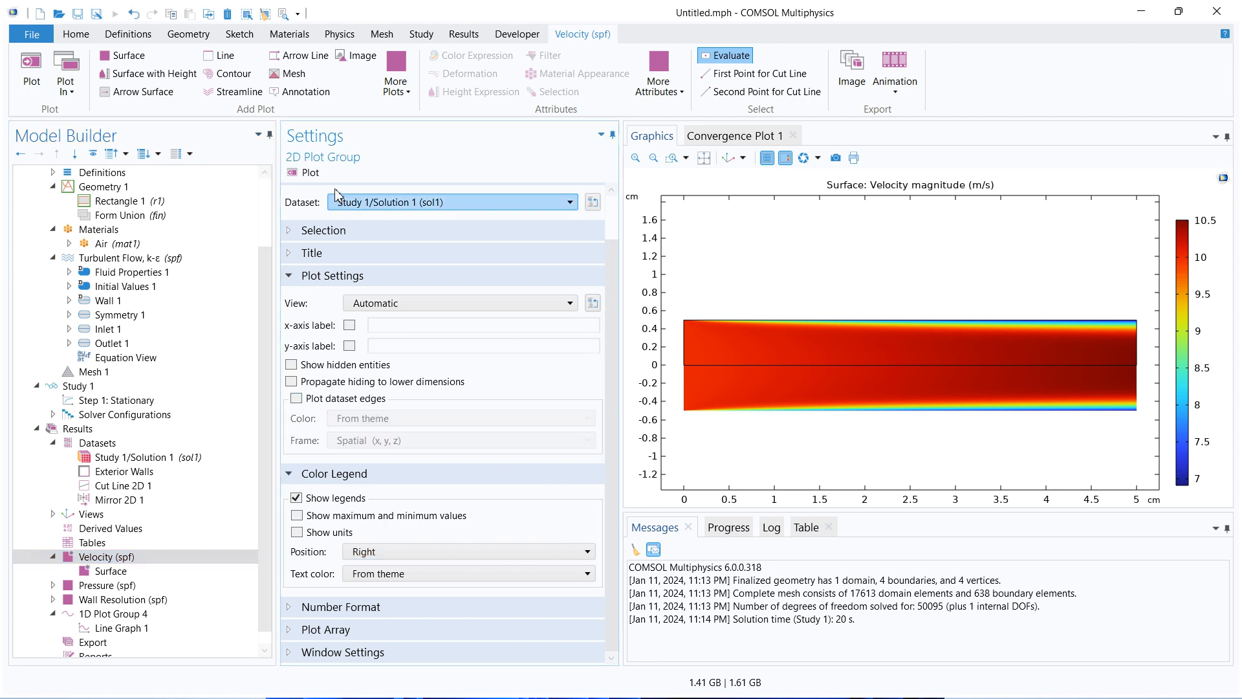
{"action": "left_click", "coordinate": [304, 172]}
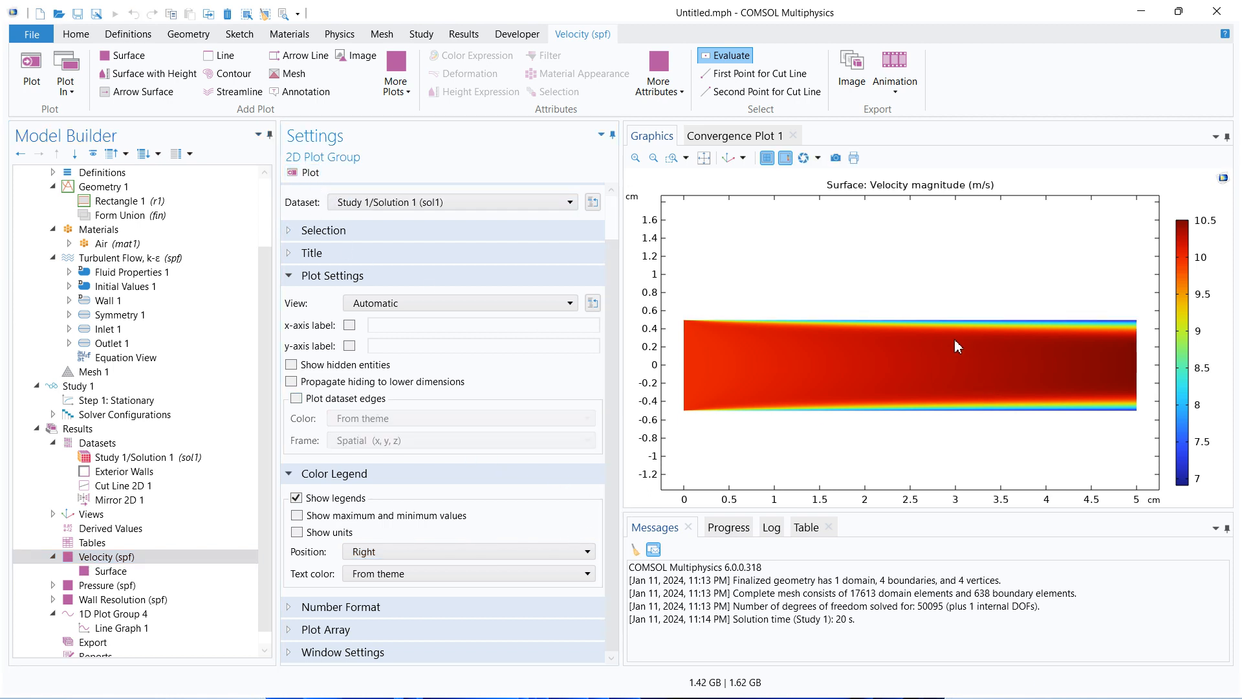
Step: Plot Cut Line 2D 1, then add a second Cut Line 2D dataset based on Mirror 2D 1
{"action": "left_click", "coordinate": [120, 486]}
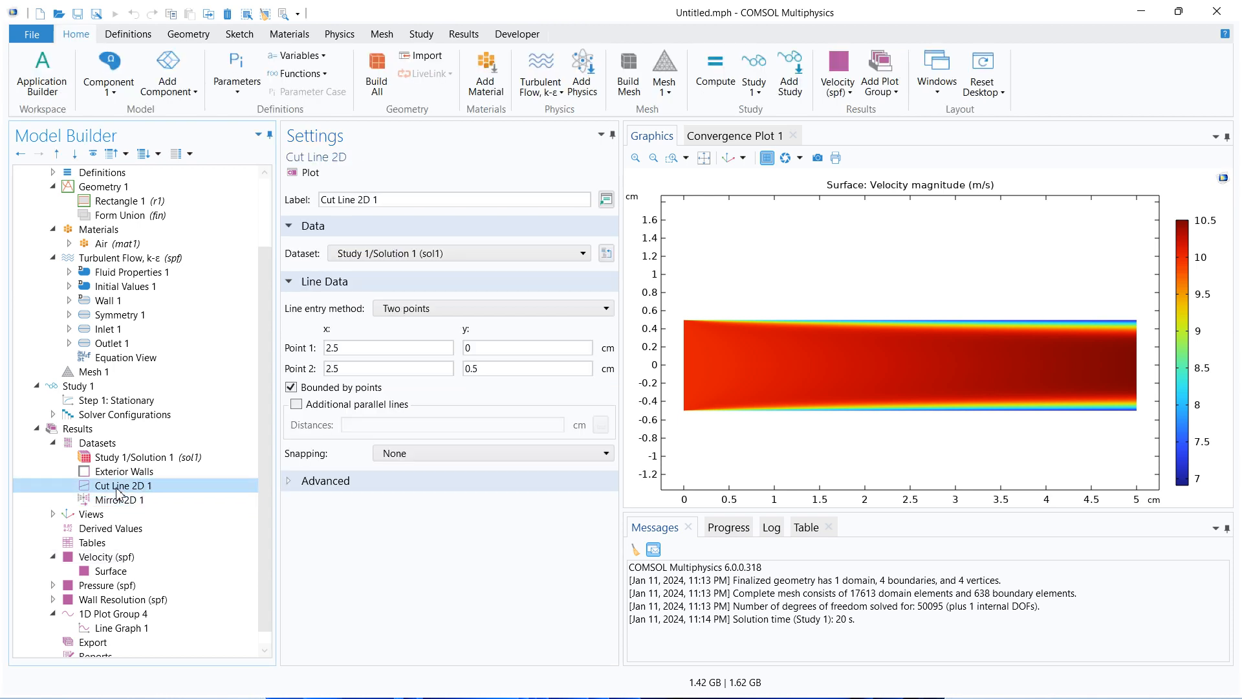
{"action": "left_click", "coordinate": [292, 176]}
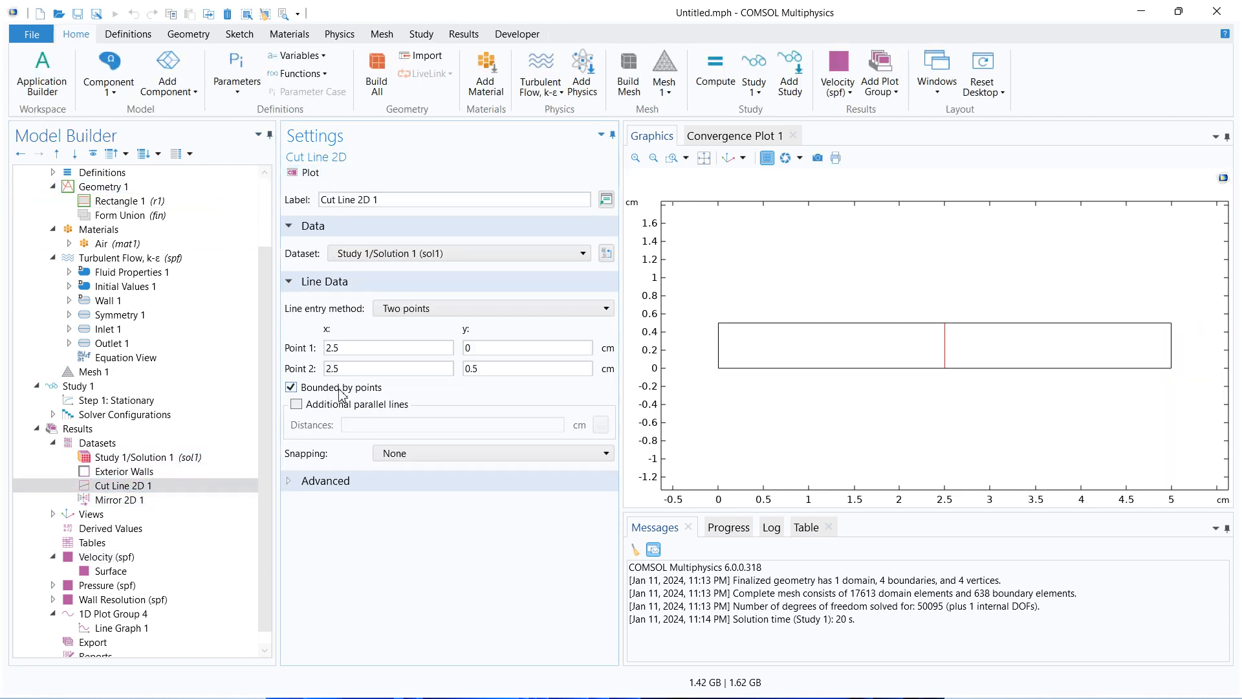
{"action": "left_click", "coordinate": [126, 446]}
{"action": "right_click", "coordinate": [126, 446]}
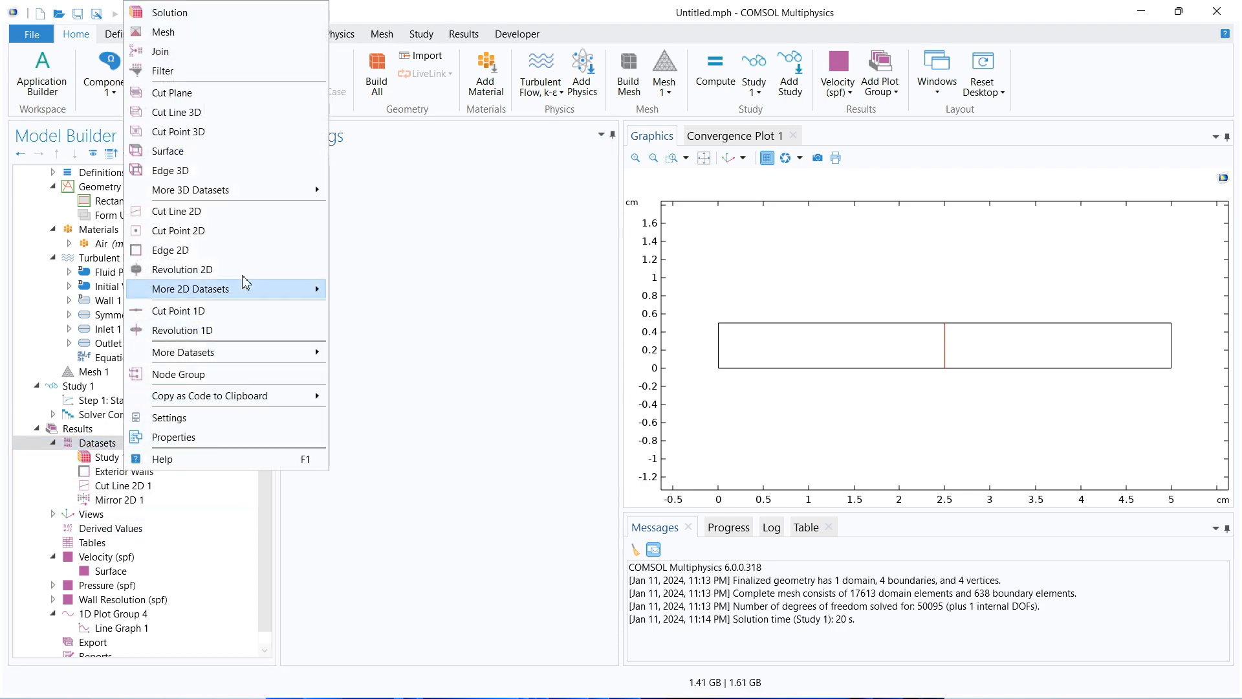
{"action": "left_click", "coordinate": [250, 218]}
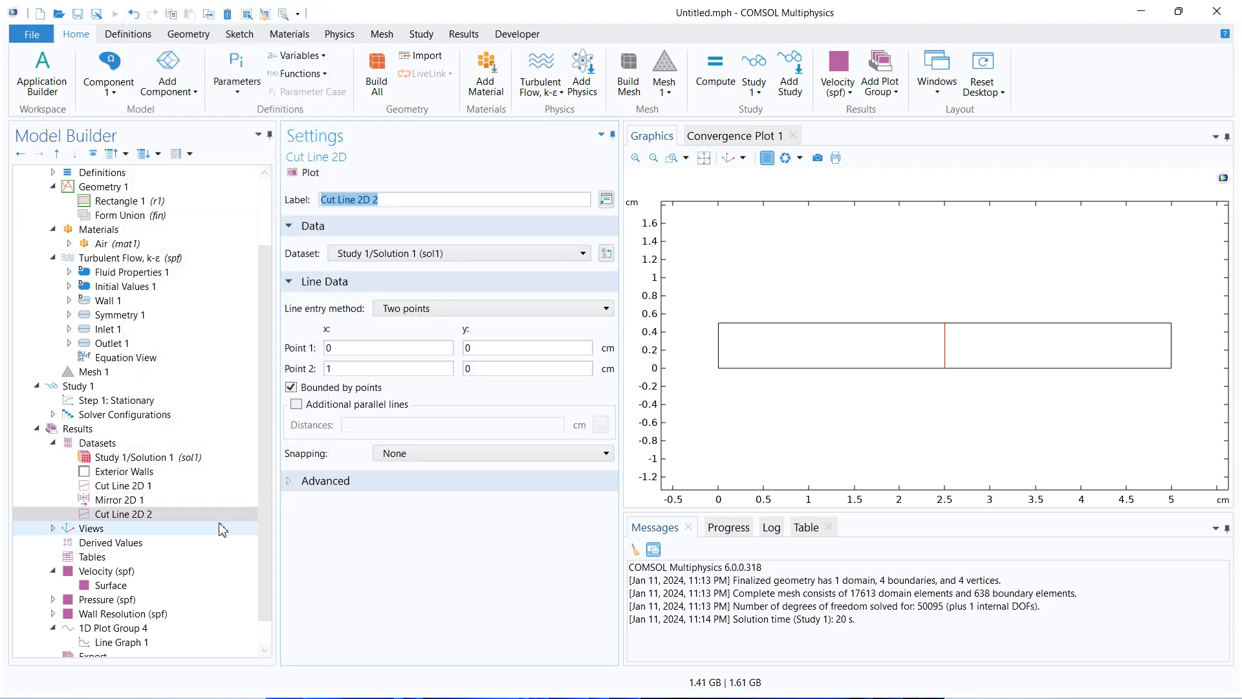
{"action": "left_click", "coordinate": [407, 311]}
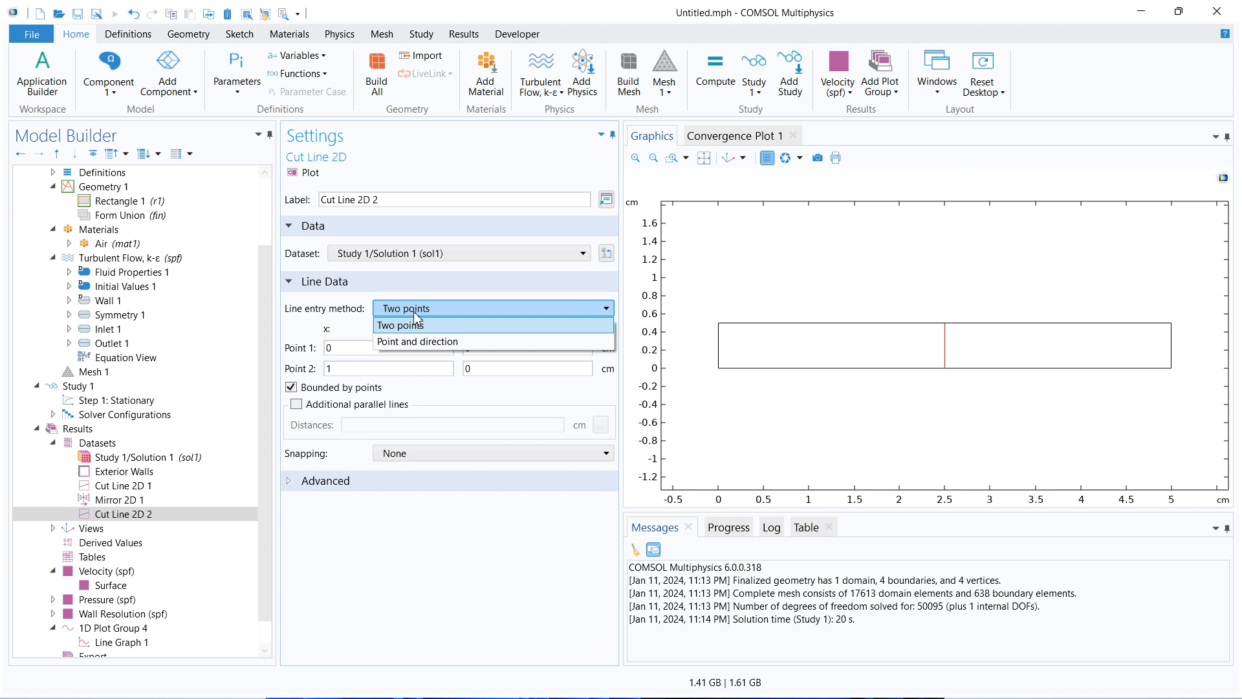
{"action": "left_click", "coordinate": [454, 288]}
{"action": "left_click", "coordinate": [435, 253]}
{"action": "left_click", "coordinate": [379, 298]}
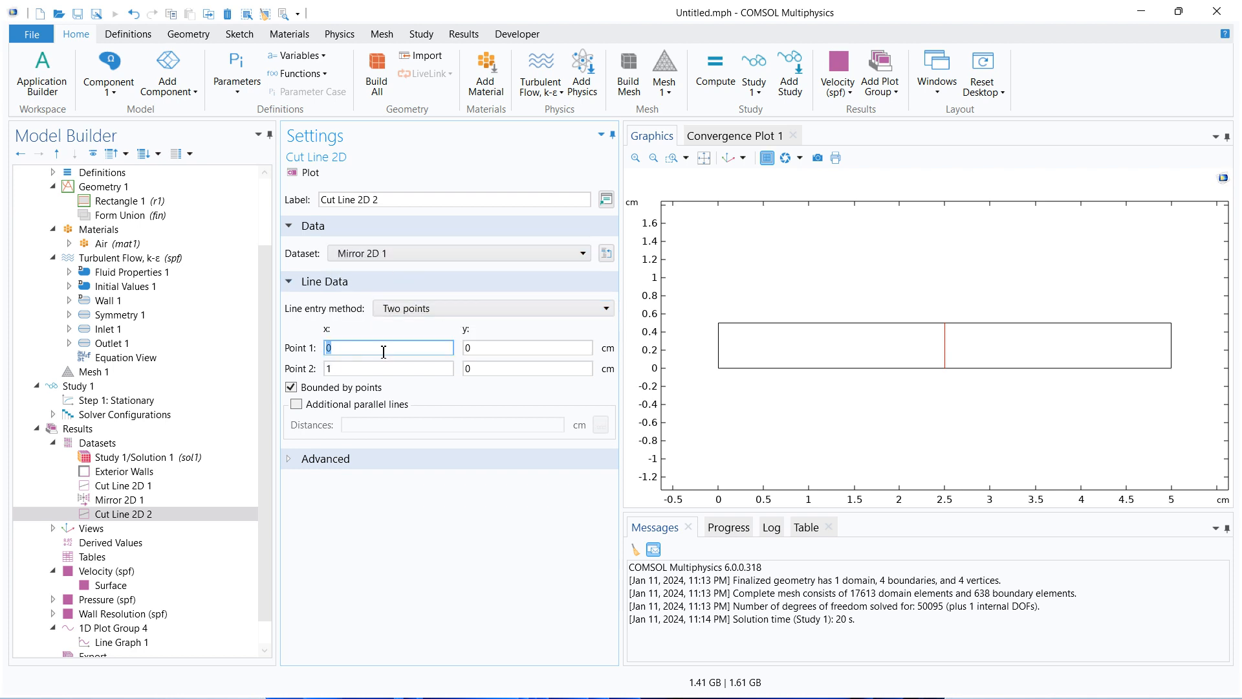
Step: Check the coordinates of Cut Line 2D 1 and set x to 2.5 cm for both points of the new cut line
{"action": "key", "text": "Tab"}
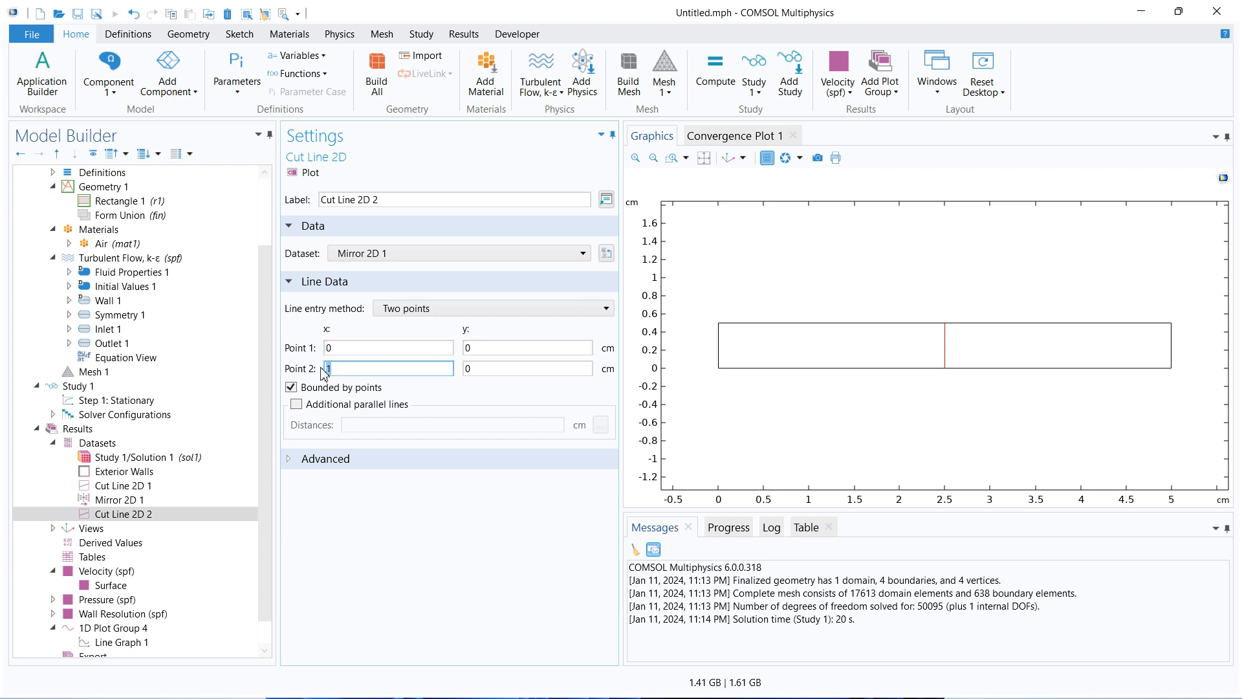
{"action": "left_click", "coordinate": [347, 350]}
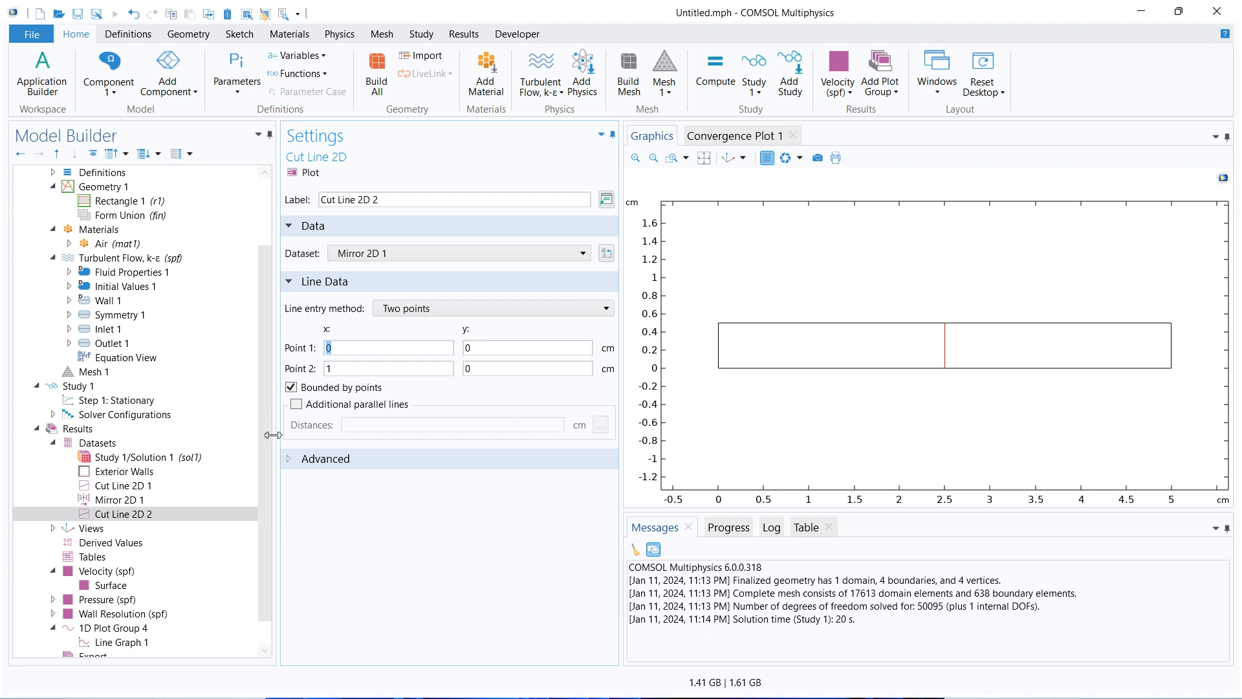
{"action": "left_click", "coordinate": [143, 500]}
{"action": "left_click", "coordinate": [144, 487]}
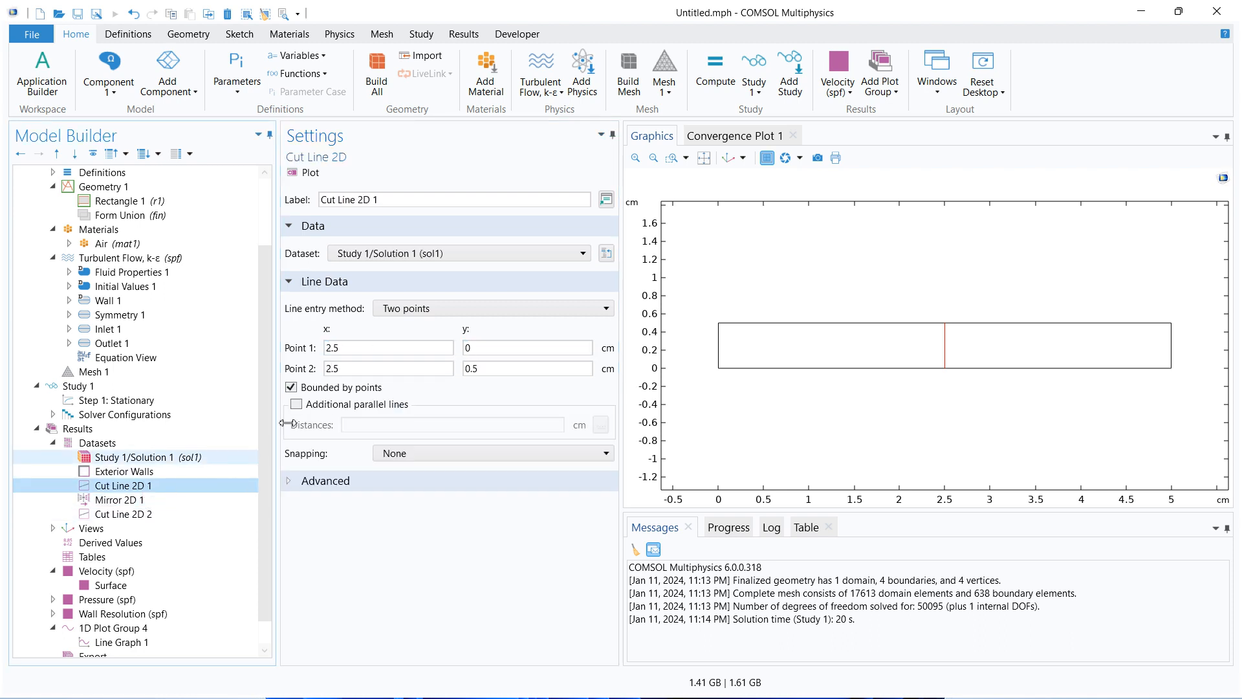
{"action": "left_click_drag", "start_coordinate": [372, 349], "coordinate": [317, 350]}
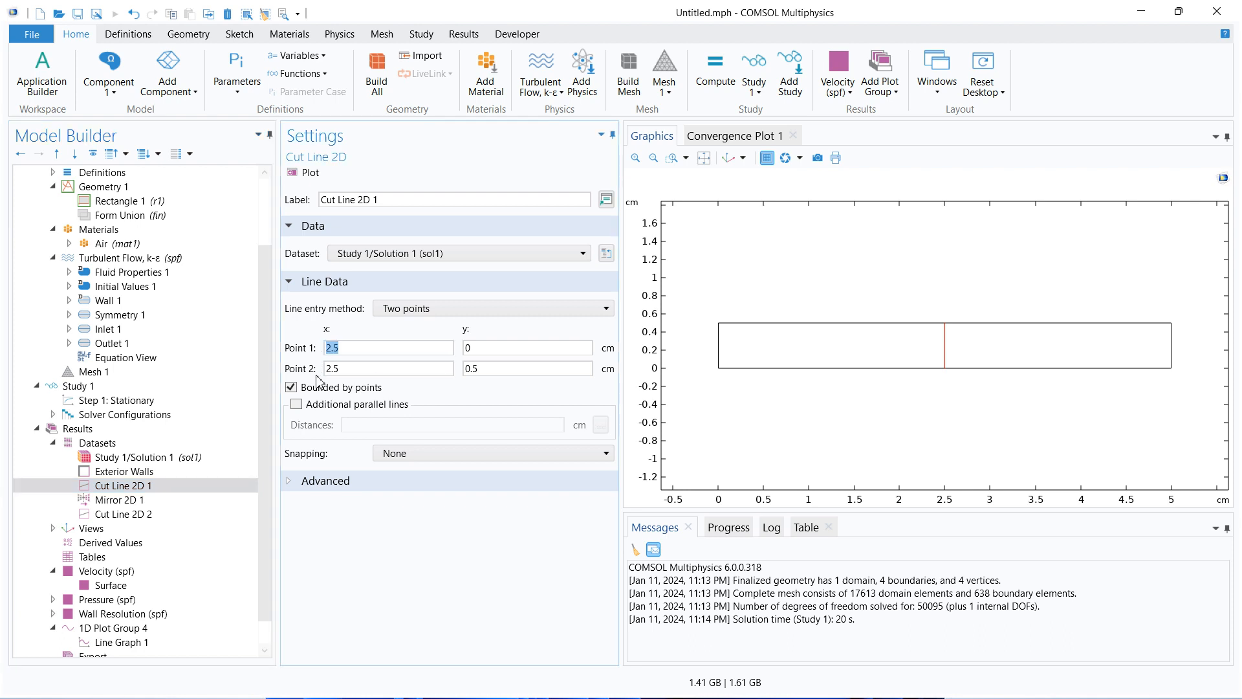
{"action": "left_click", "coordinate": [151, 514]}
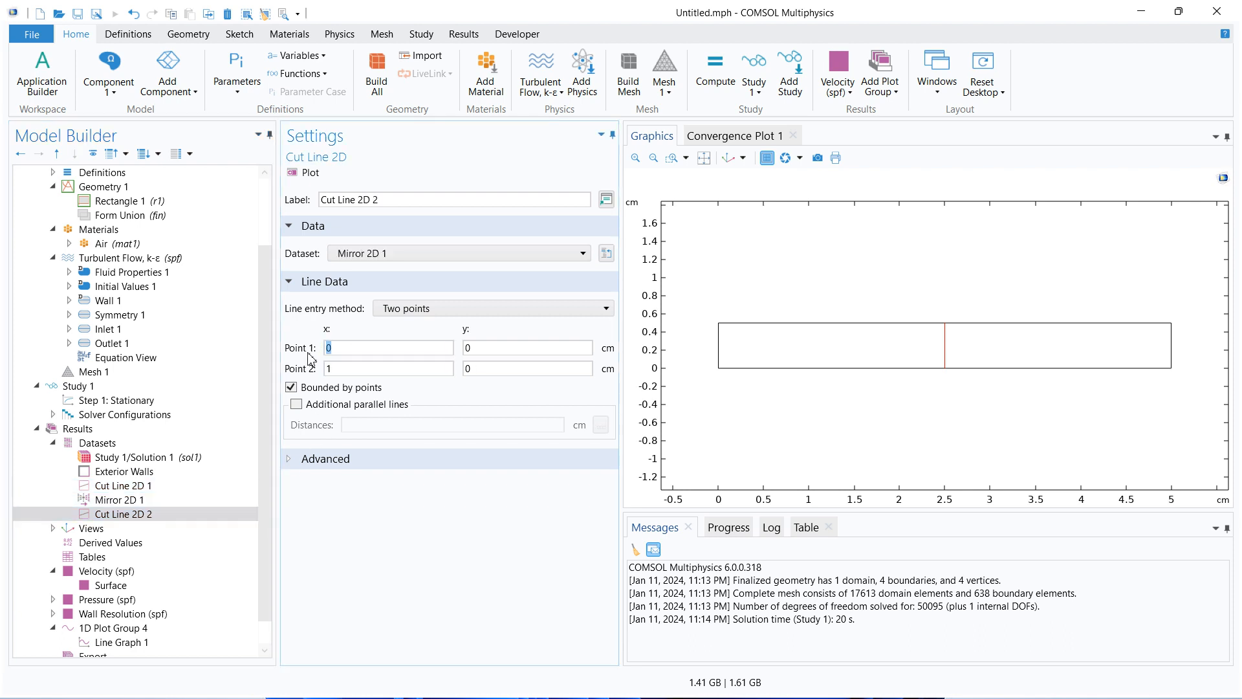
{"action": "type", "text": "2.5"}
{"action": "key", "text": "Tab"}
{"action": "type", "text": "2.5"}
{"action": "key", "text": "Tab"}
{"action": "key", "text": "shift+Tab"}
{"action": "key", "text": "shift+Tab"}
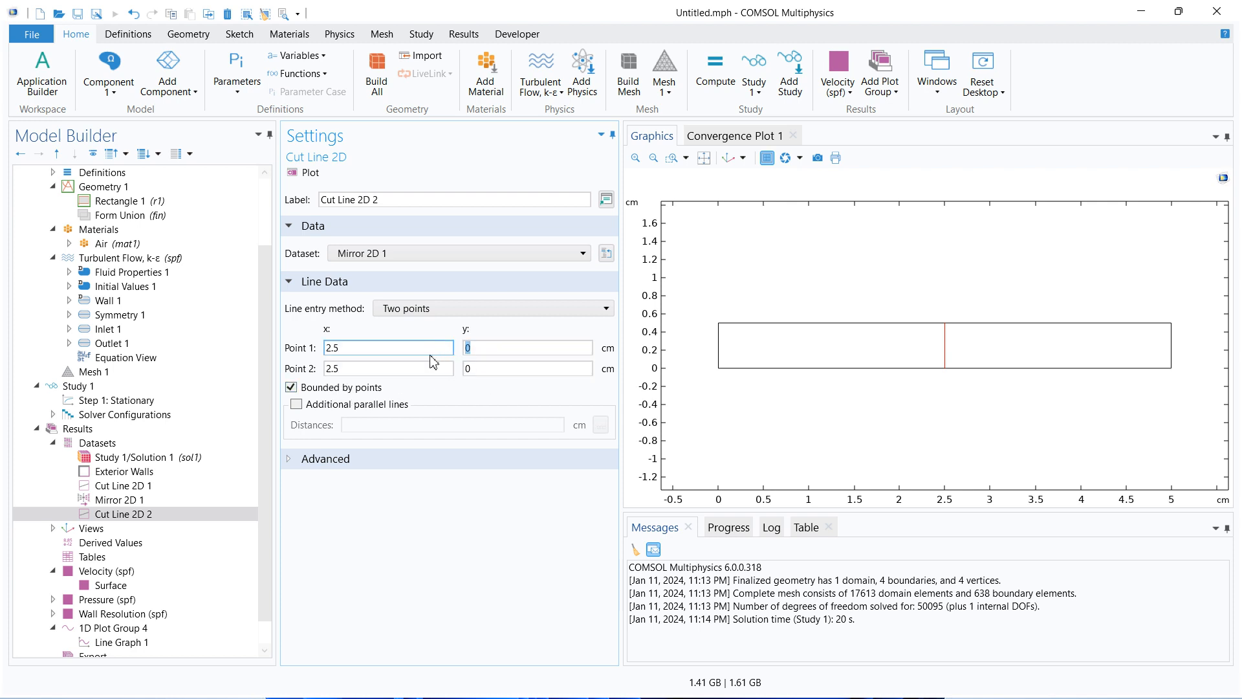
Step: Set the new cut line's y-coordinates to -0.5 cm for Point 1 and 0.5 cm for Point 2, and plot it
{"action": "type", "text": "1"}
{"action": "left_click", "coordinate": [311, 173]}
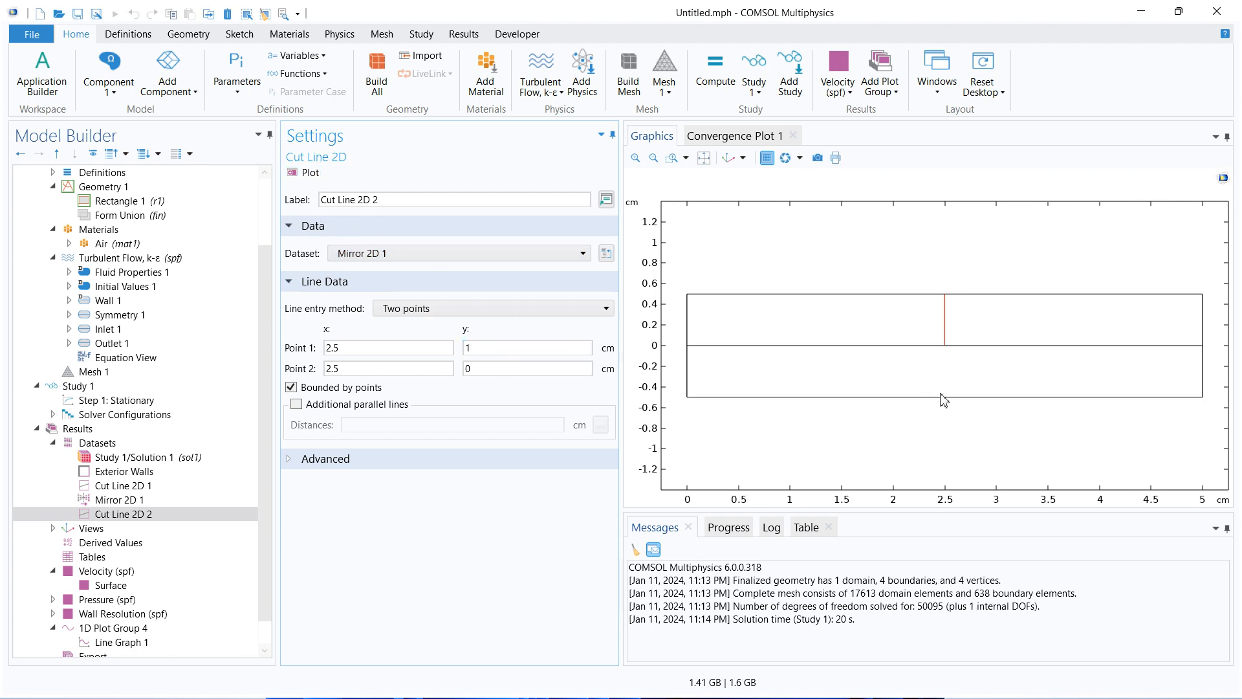
{"action": "double_click", "coordinate": [465, 349]}
{"action": "left_click_drag", "start_coordinate": [485, 370], "coordinate": [442, 370]}
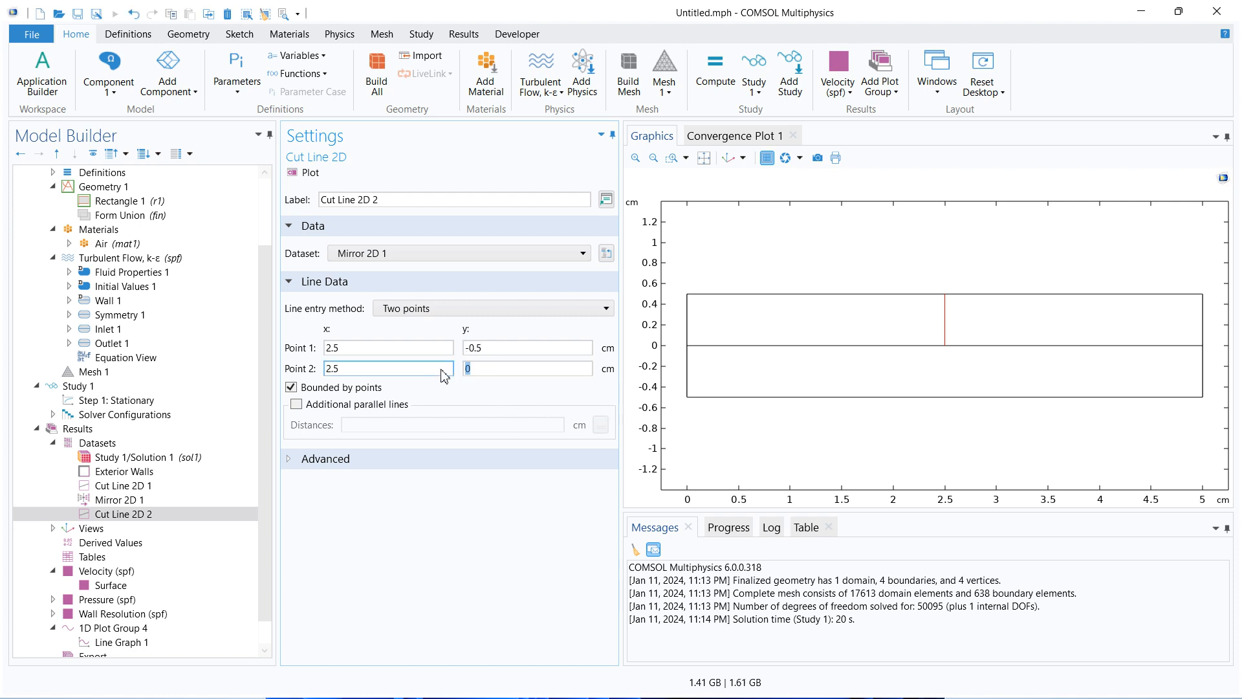
{"action": "left_click", "coordinate": [303, 172]}
Step: Change the dataset of Line Graph 1 to Cut Line 2D 2 and plot the velocity magnitude across the mirrored domain
{"action": "scroll", "coordinate": [162, 569], "scroll_direction": "down", "scroll_amount": 1}
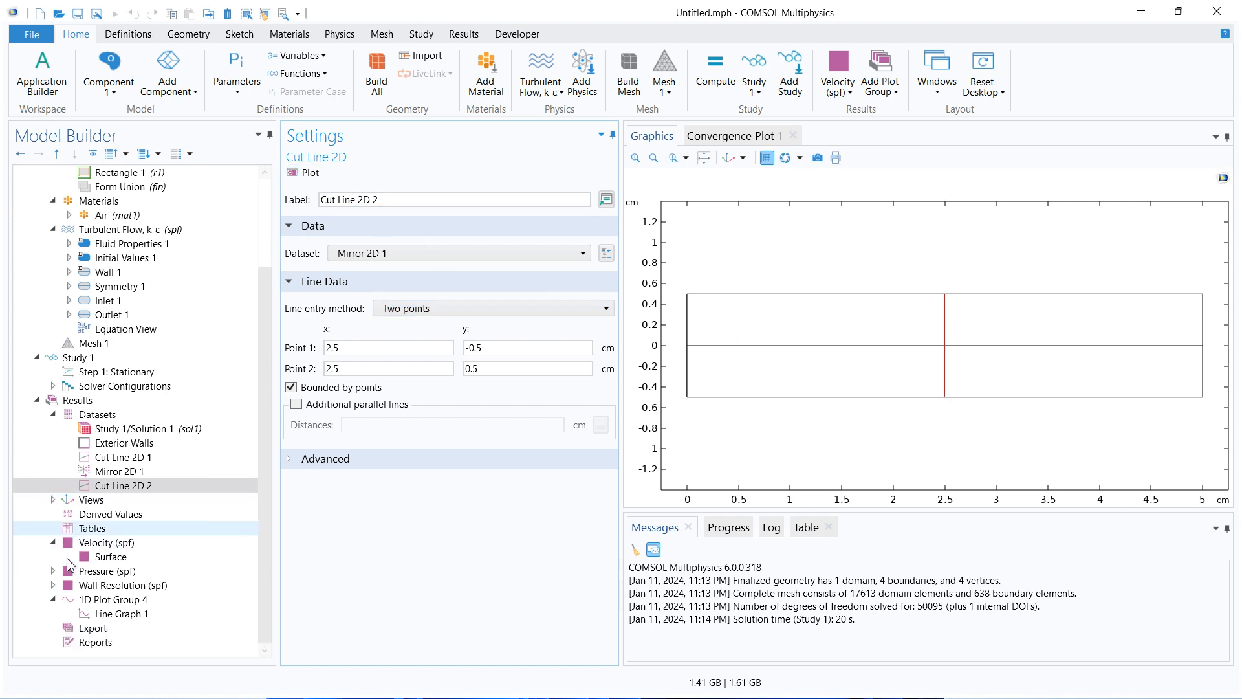
{"action": "left_click", "coordinate": [165, 613]}
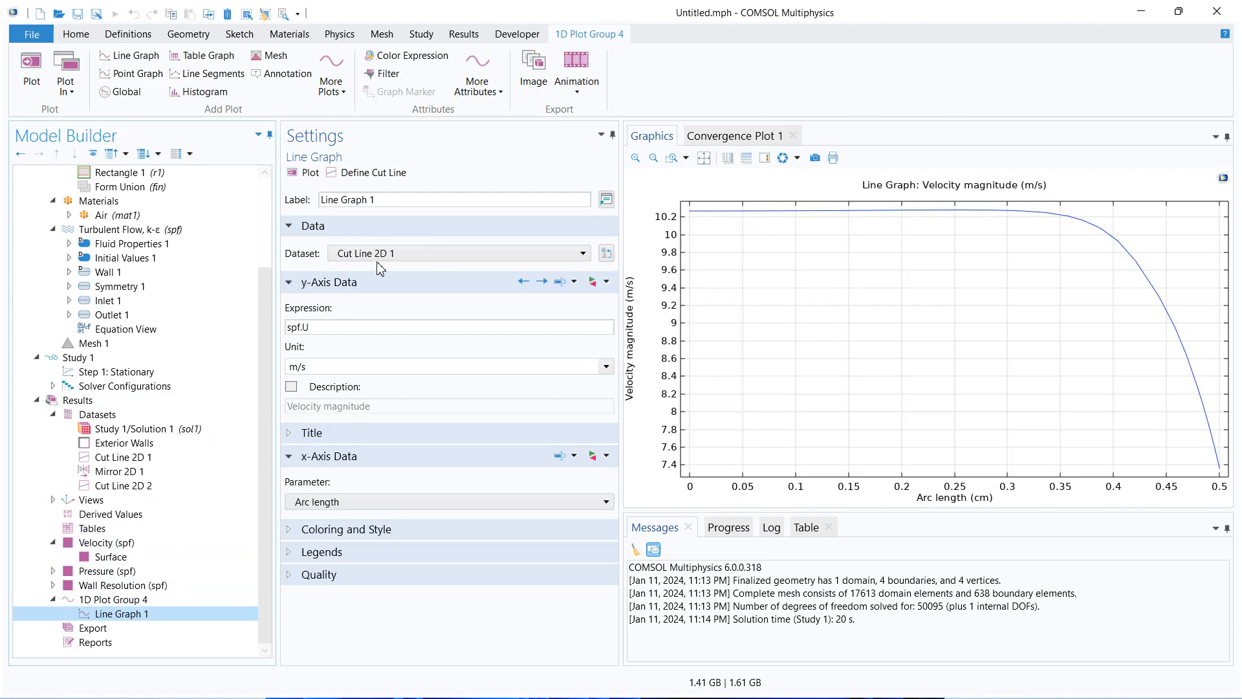
{"action": "left_click", "coordinate": [397, 254]}
{"action": "left_click", "coordinate": [412, 352]}
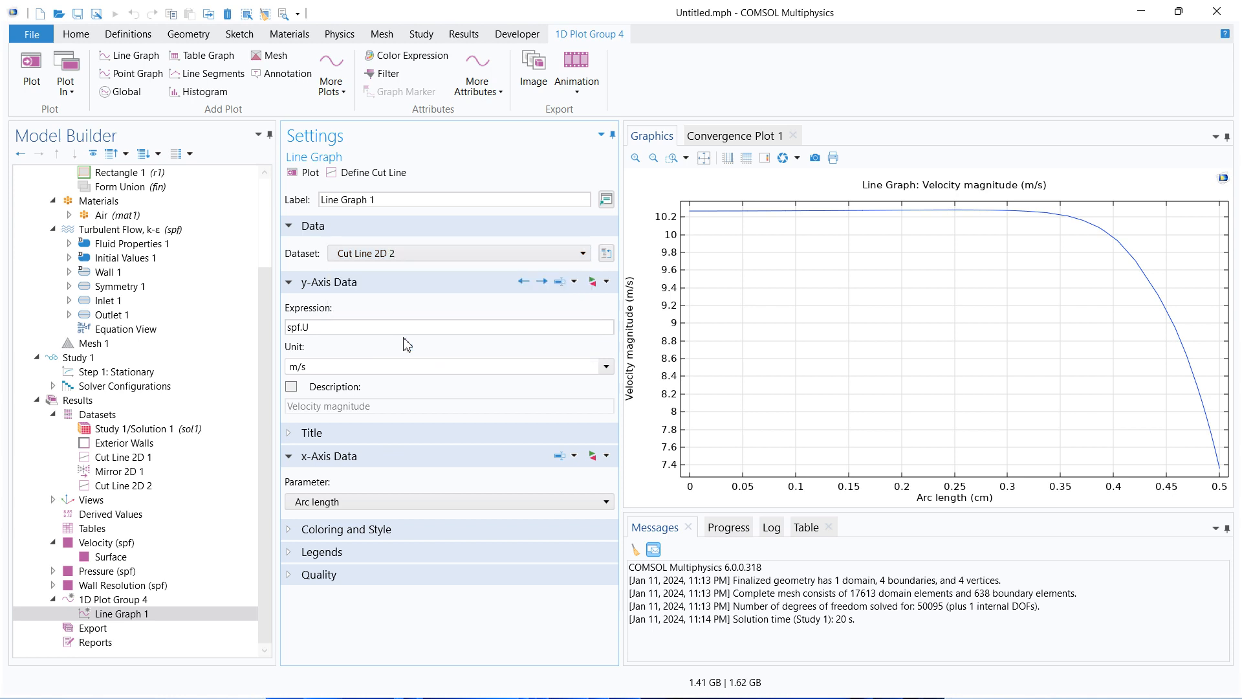
{"action": "left_click", "coordinate": [300, 172]}
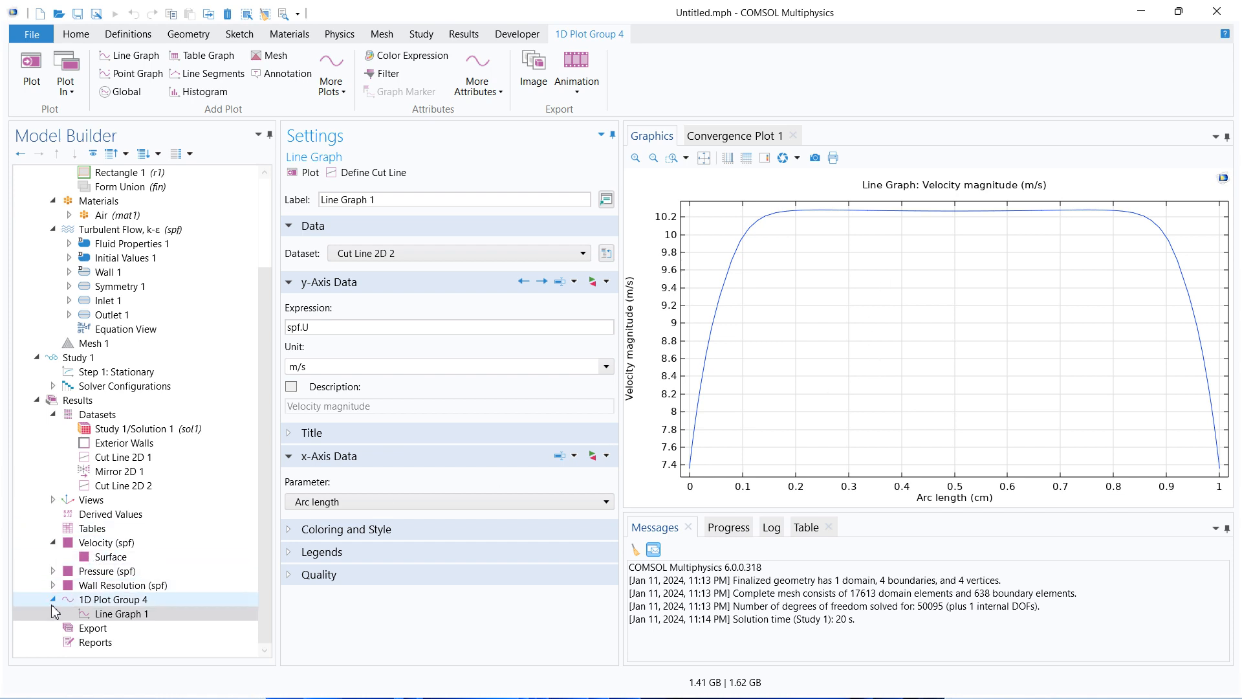
Step: Set the y-axis expression of Line Graph 1 to p and plot the pressure along the cut line
{"action": "left_click_drag", "start_coordinate": [341, 327], "coordinate": [259, 333]}
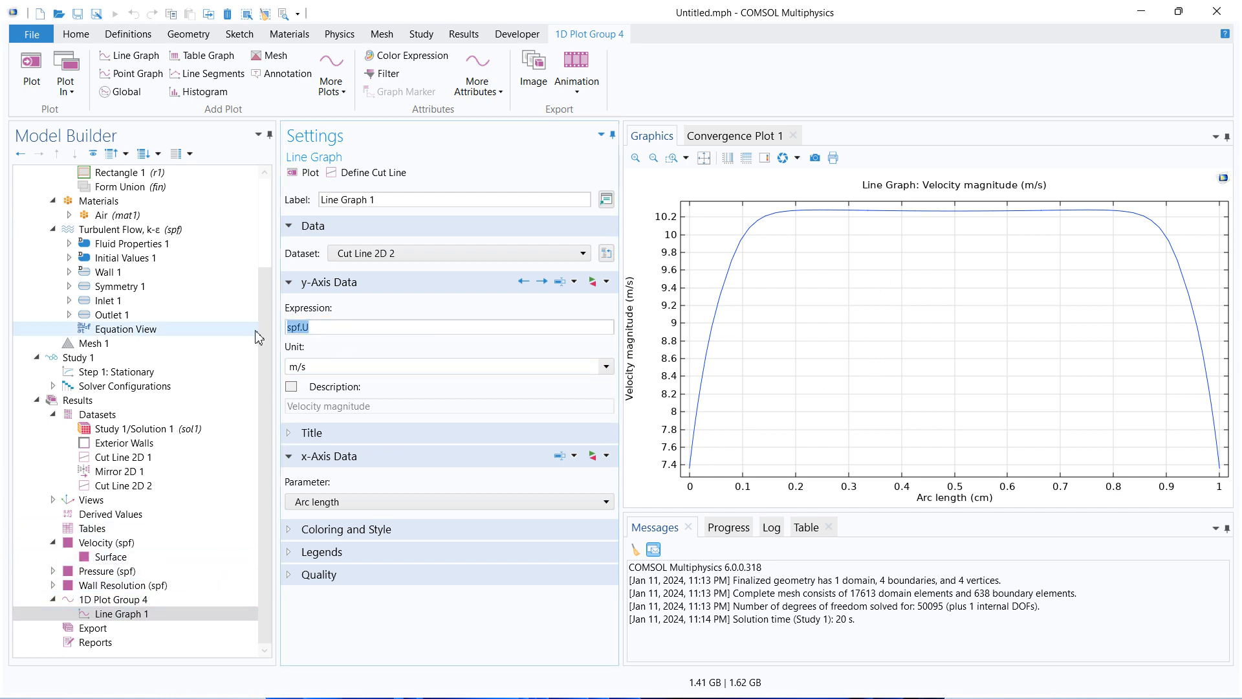
{"action": "type", "text": "P"}
{"action": "key", "text": "Caps_Lock"}
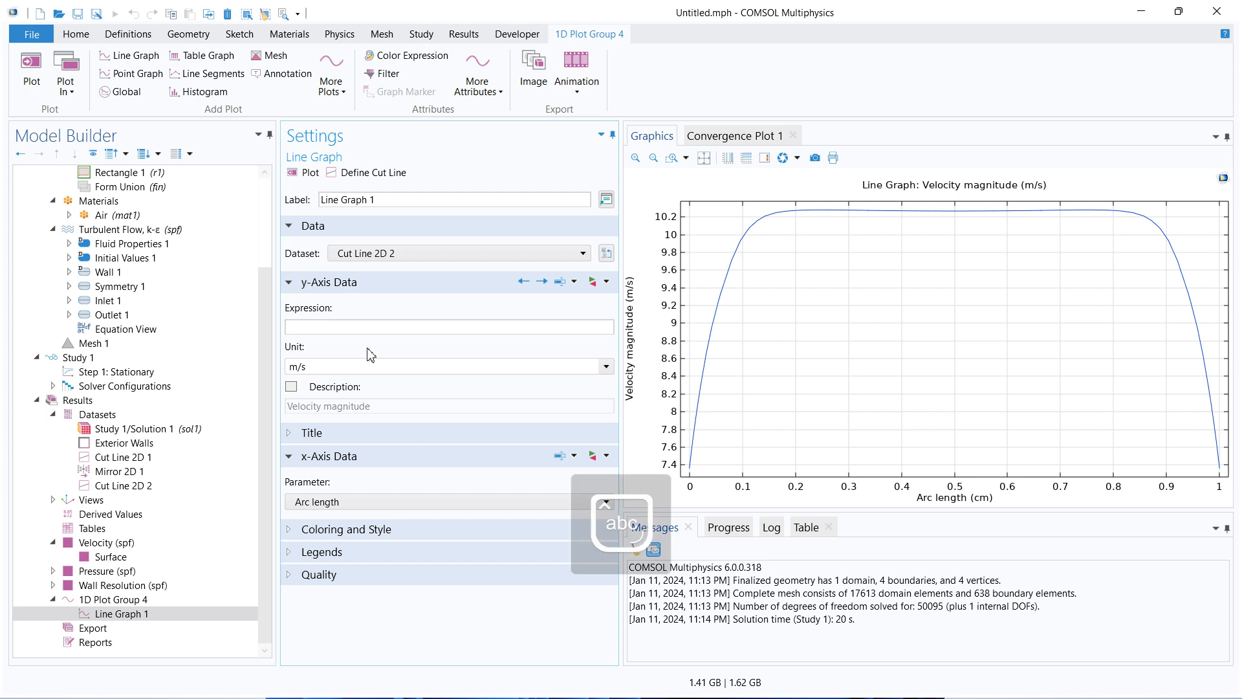
{"action": "left_click", "coordinate": [305, 173]}
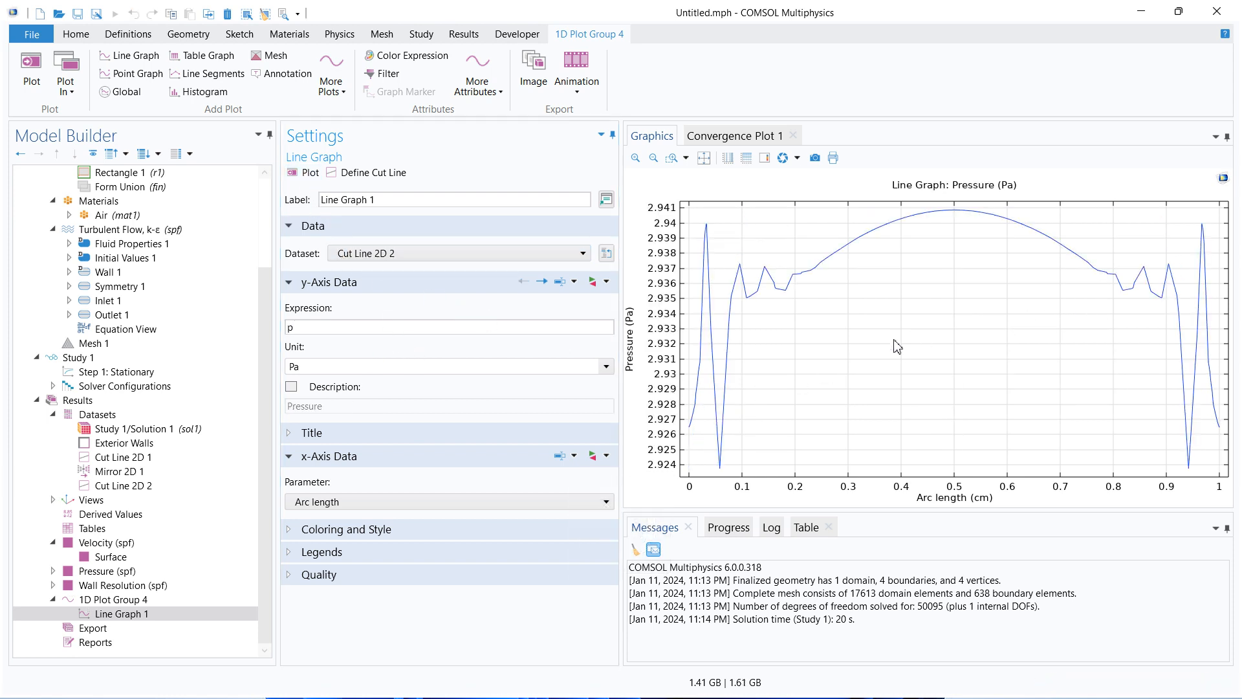
Step: Set the y-axis expression of Line Graph 1 to u and plot the x-component of velocity
{"action": "left_click", "coordinate": [112, 599]}
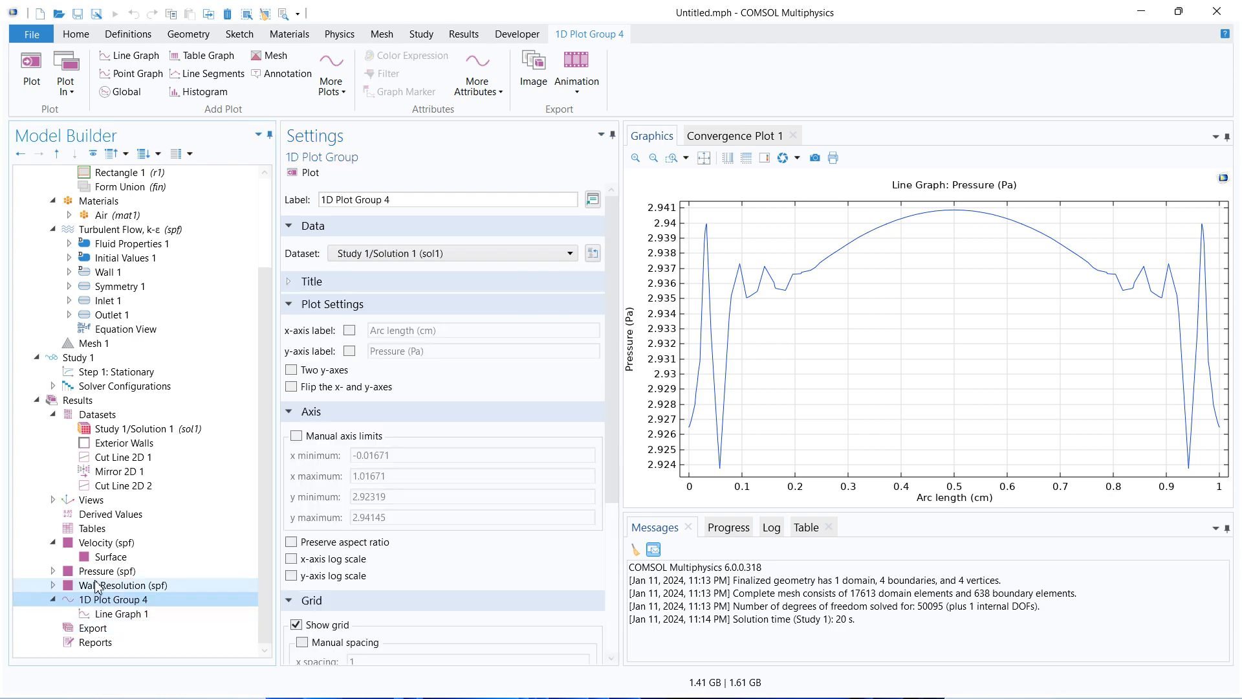
{"action": "left_click", "coordinate": [91, 576]}
{"action": "left_click", "coordinate": [97, 614]}
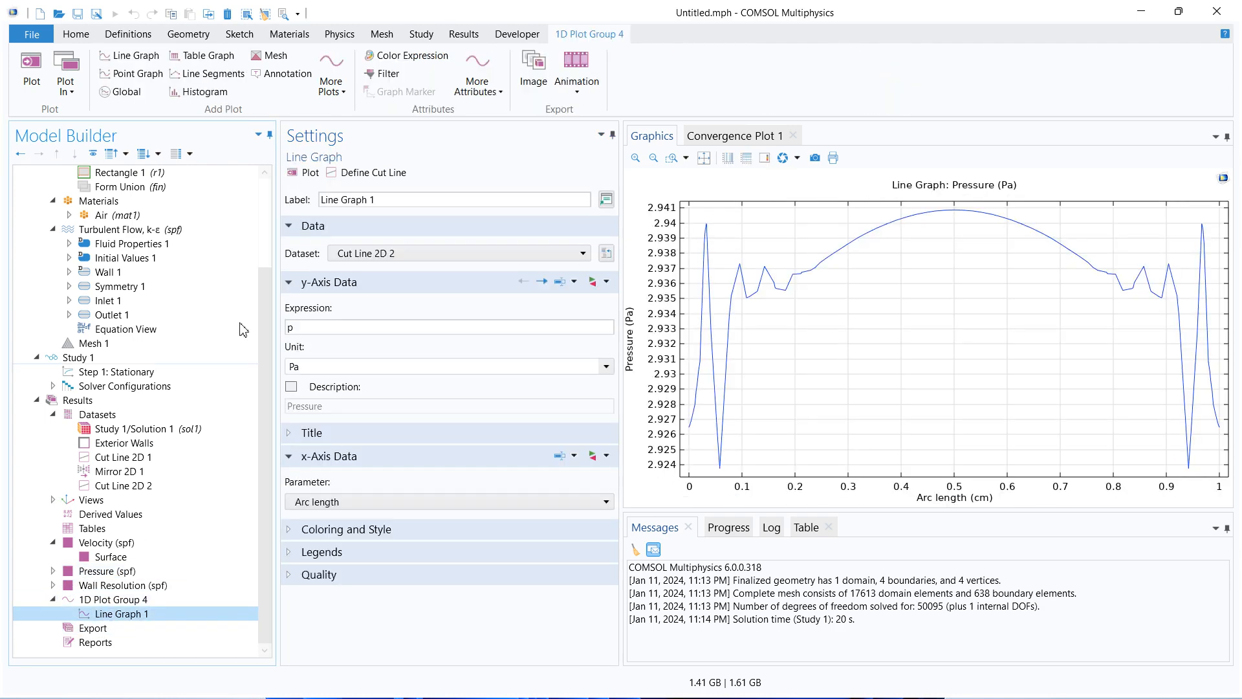
{"action": "left_click_drag", "start_coordinate": [336, 326], "coordinate": [283, 333]}
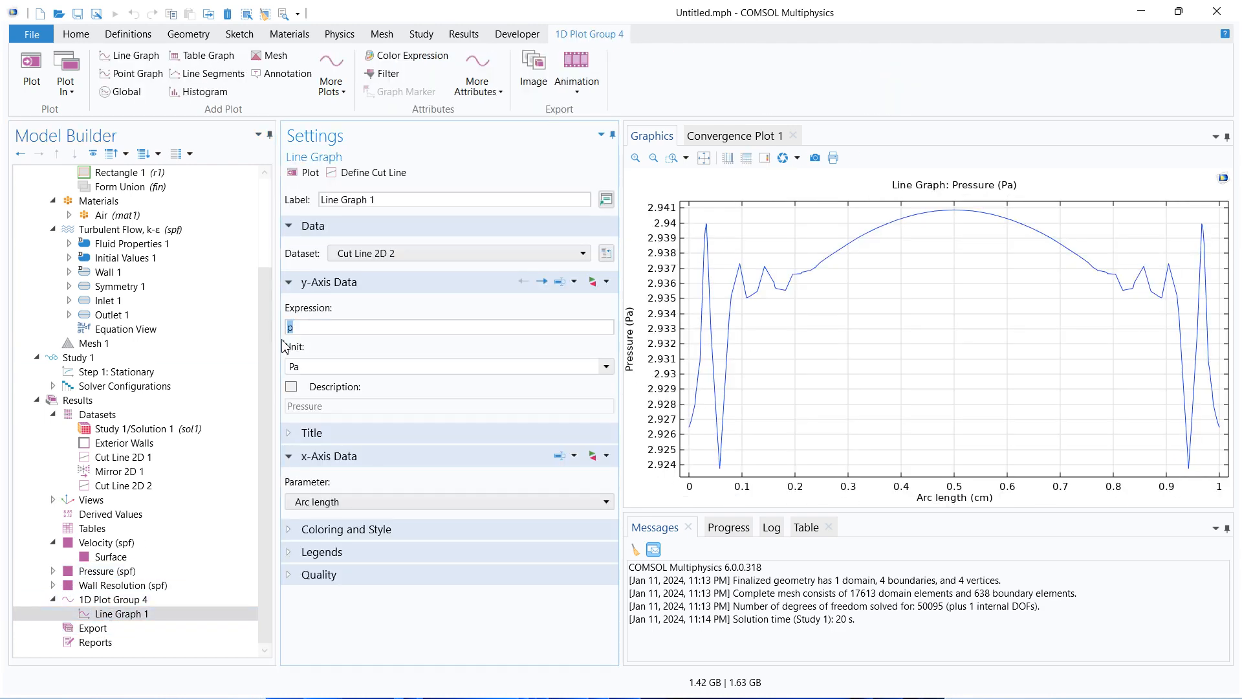
{"action": "type", "text": "u"}
{"action": "left_click", "coordinate": [305, 172]}
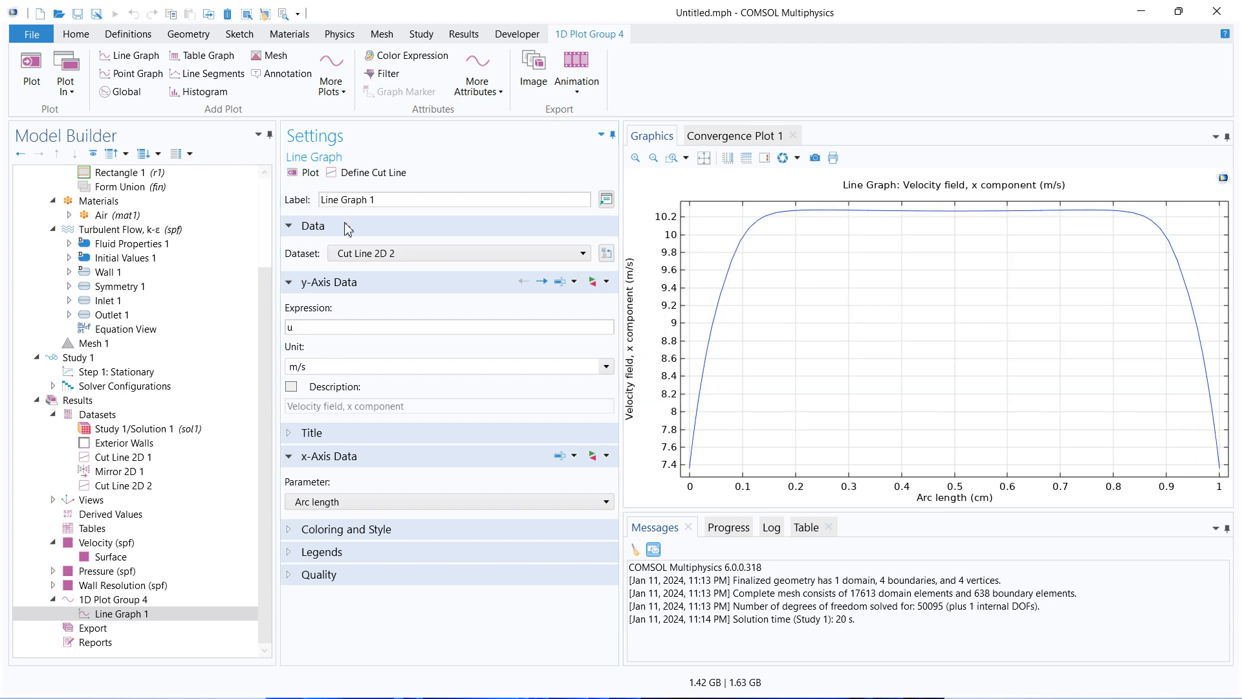
Step: Collapse the 1D plot group and add a Line Average evaluation to the derived values
{"action": "left_click", "coordinate": [53, 599]}
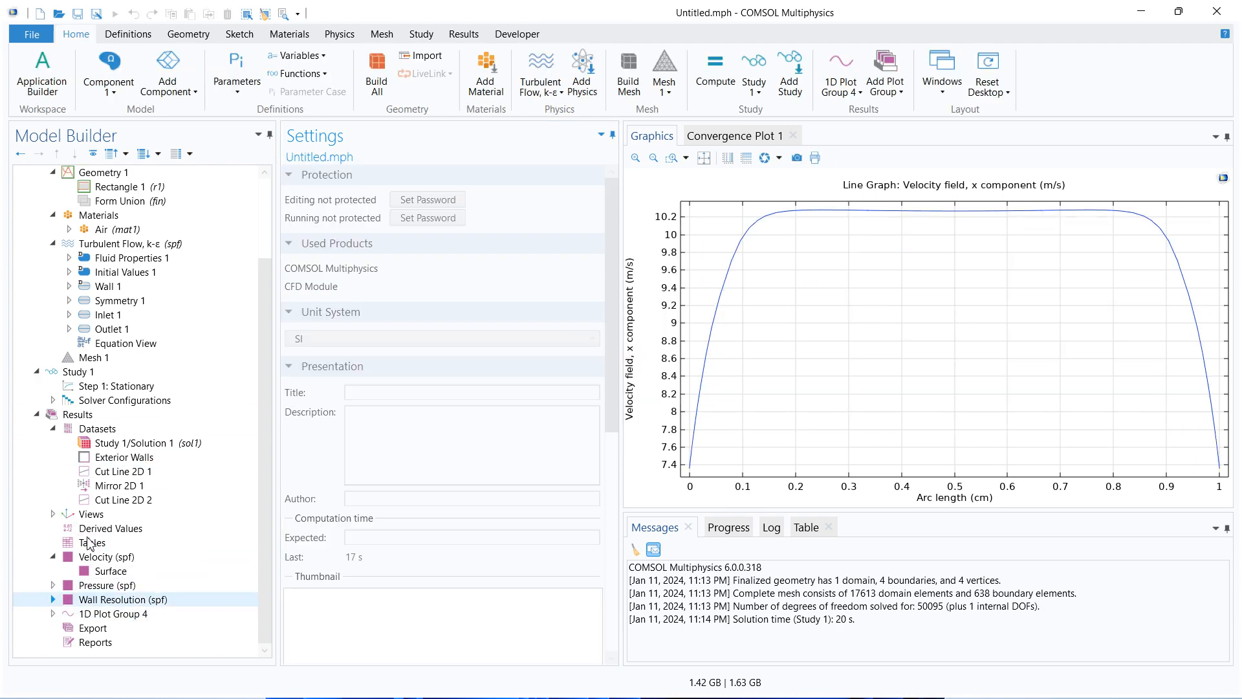
{"action": "left_click", "coordinate": [103, 528]}
{"action": "right_click", "coordinate": [97, 528]}
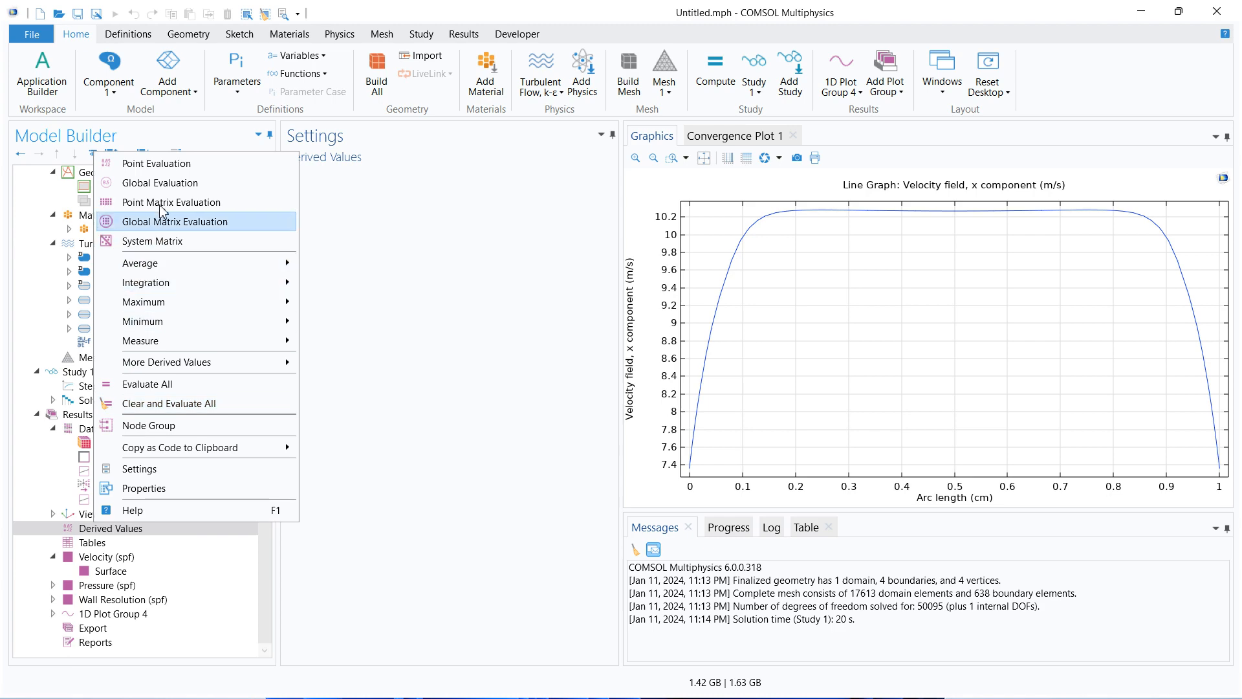
{"action": "mouse_move", "coordinate": [220, 264]}
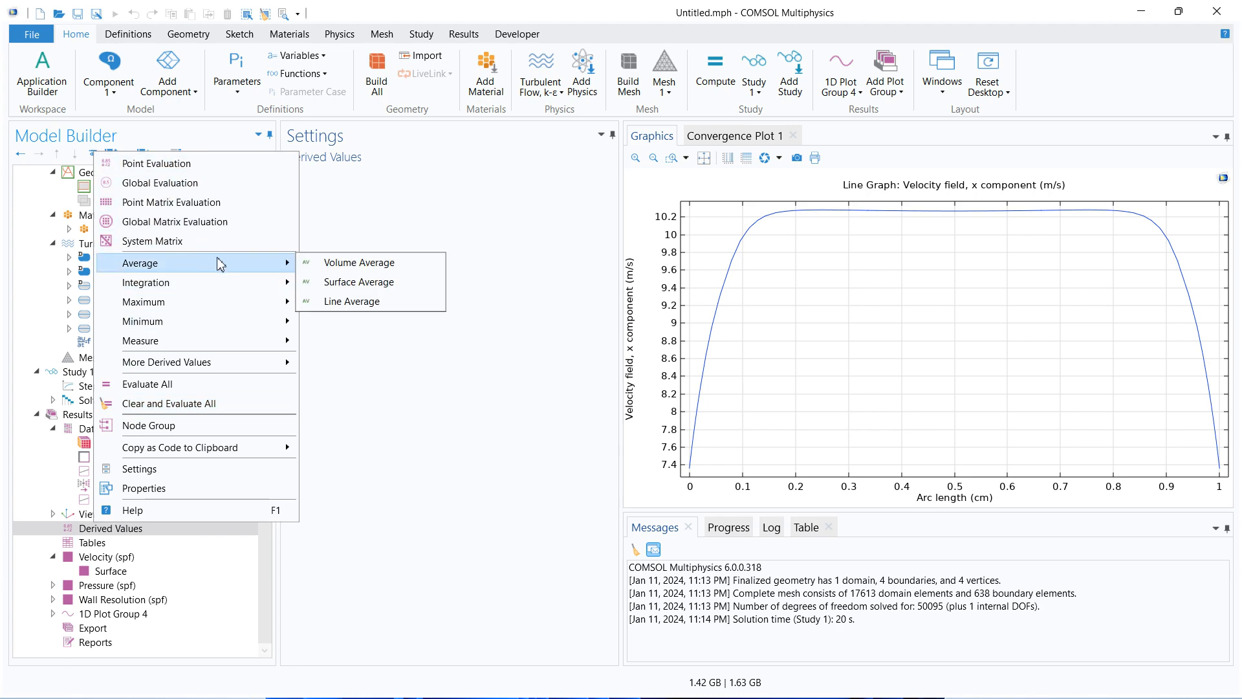
{"action": "left_click", "coordinate": [346, 301]}
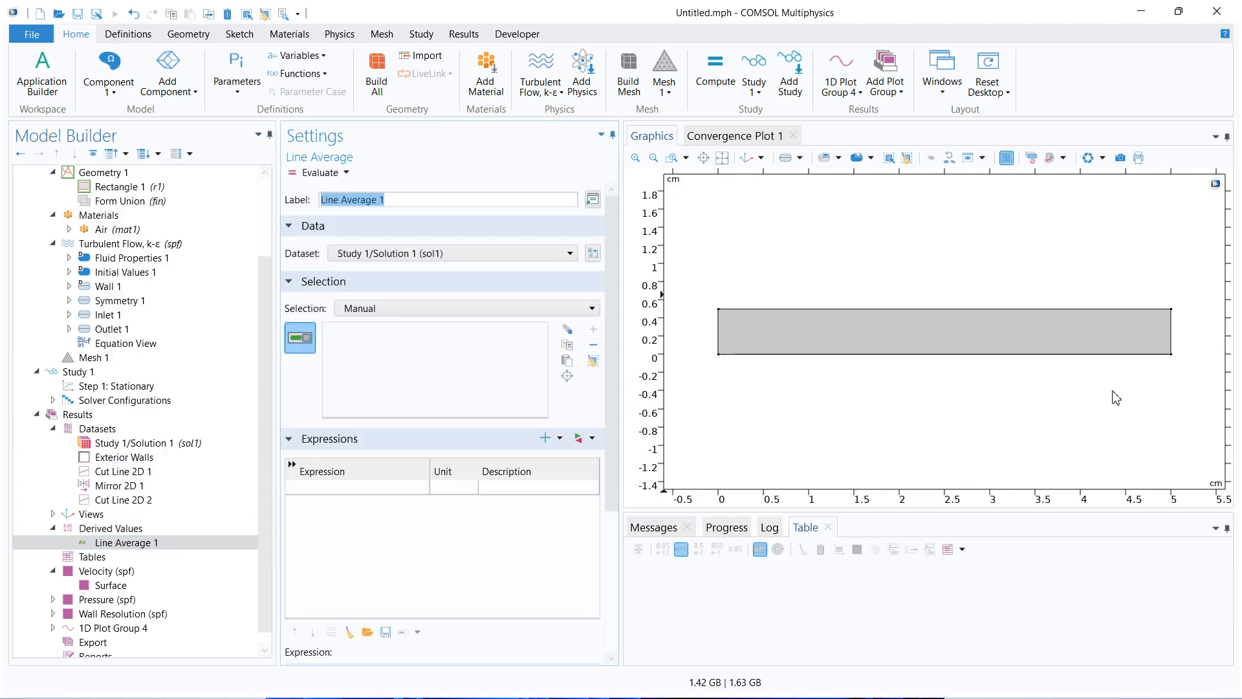
Step: Select inlet boundary 1 for the Line Average, enter p as the expression and evaluate the average pressure
{"action": "left_click", "coordinate": [719, 331]}
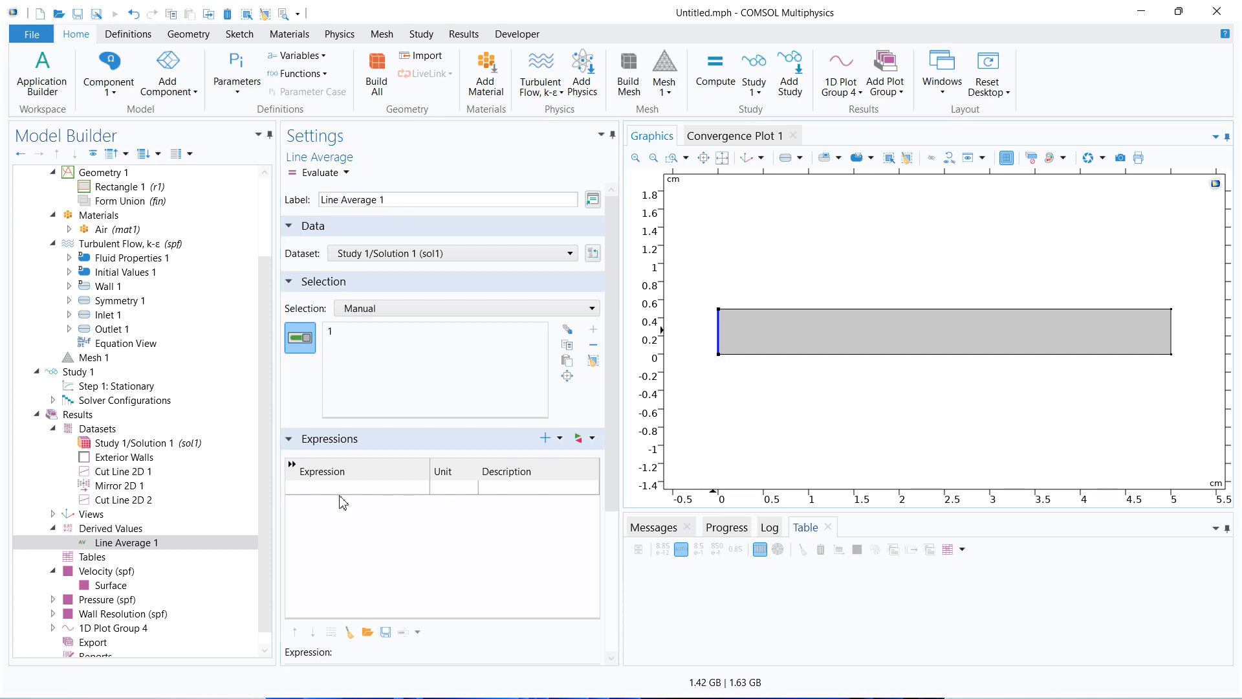
{"action": "left_click", "coordinate": [333, 492]}
{"action": "left_click", "coordinate": [334, 490]}
{"action": "type", "text": "p"}
{"action": "key", "text": "Return"}
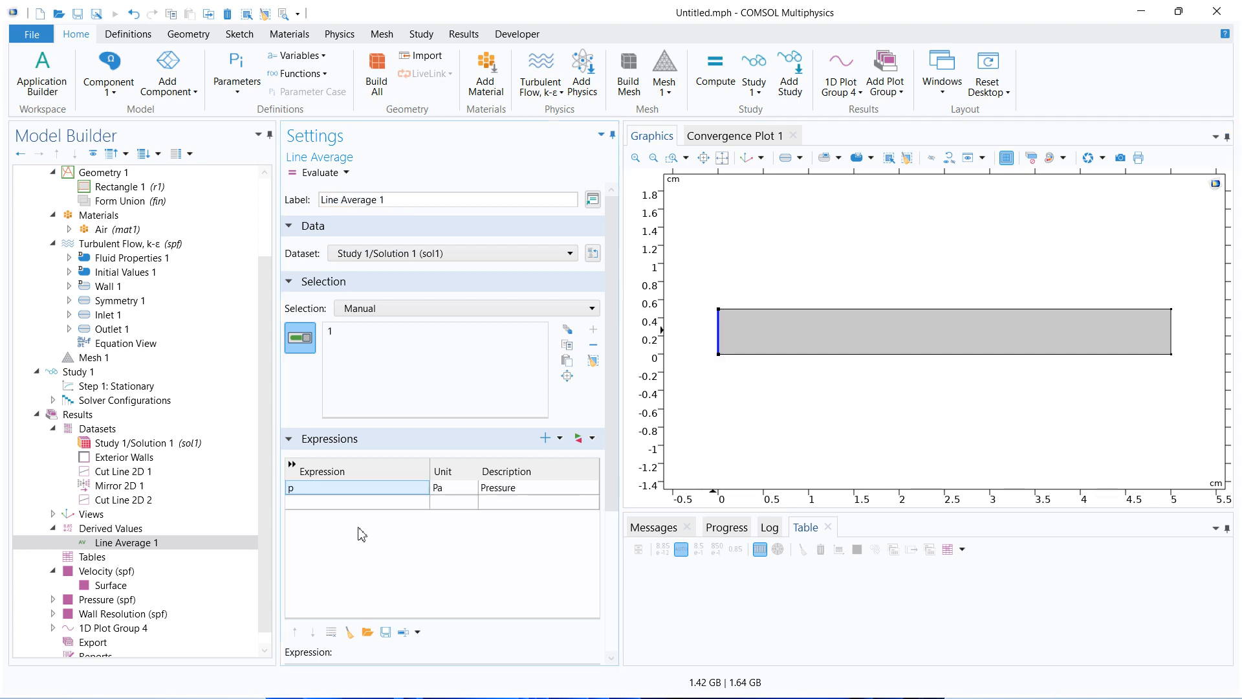
{"action": "left_click", "coordinate": [320, 172]}
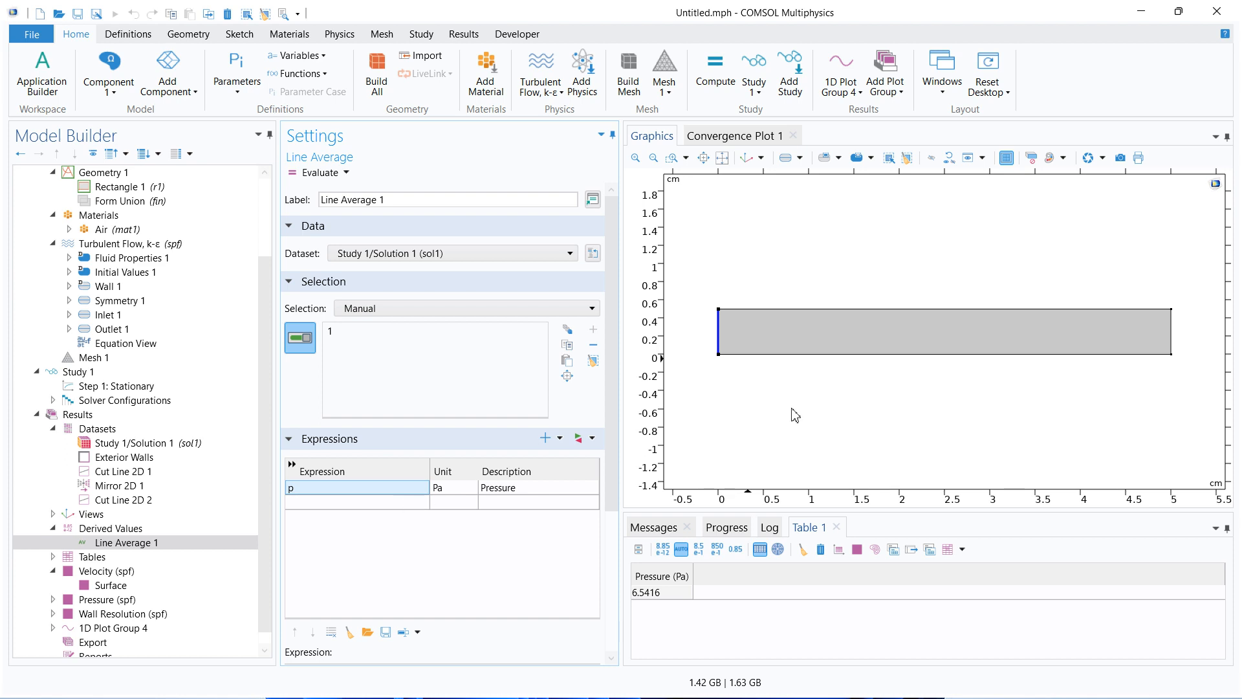
Step: Switch the Line Average selection to outlet boundary 4 and evaluate the average pressure there
{"action": "left_click", "coordinate": [1171, 337]}
{"action": "left_click", "coordinate": [334, 172]}
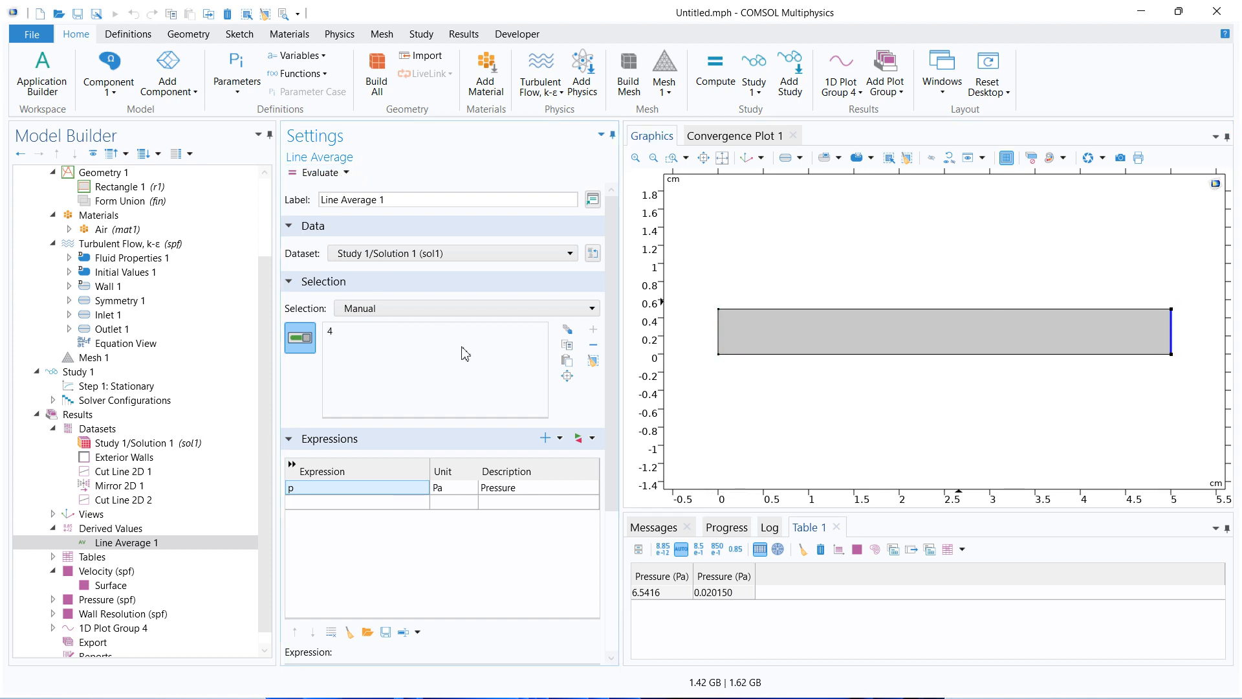
{"action": "left_click", "coordinate": [721, 594]}
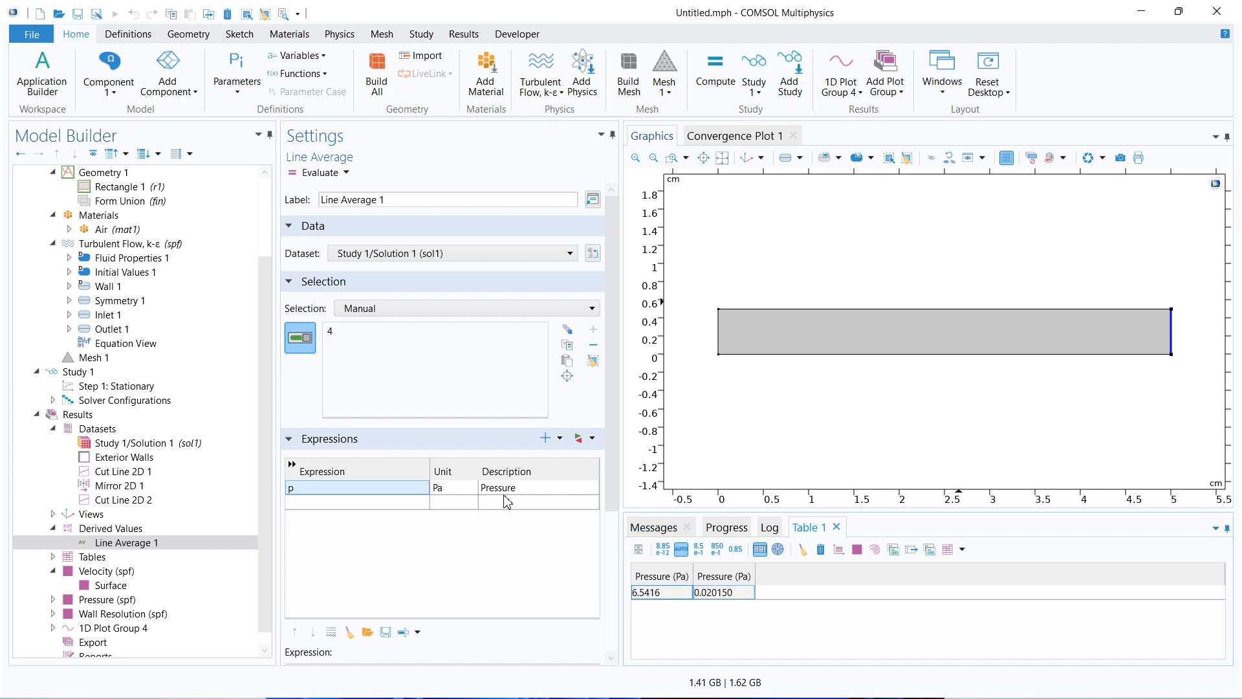
Step: Open the empty expression row below p in the Line Average for a second expression
{"action": "left_click", "coordinate": [393, 503]}
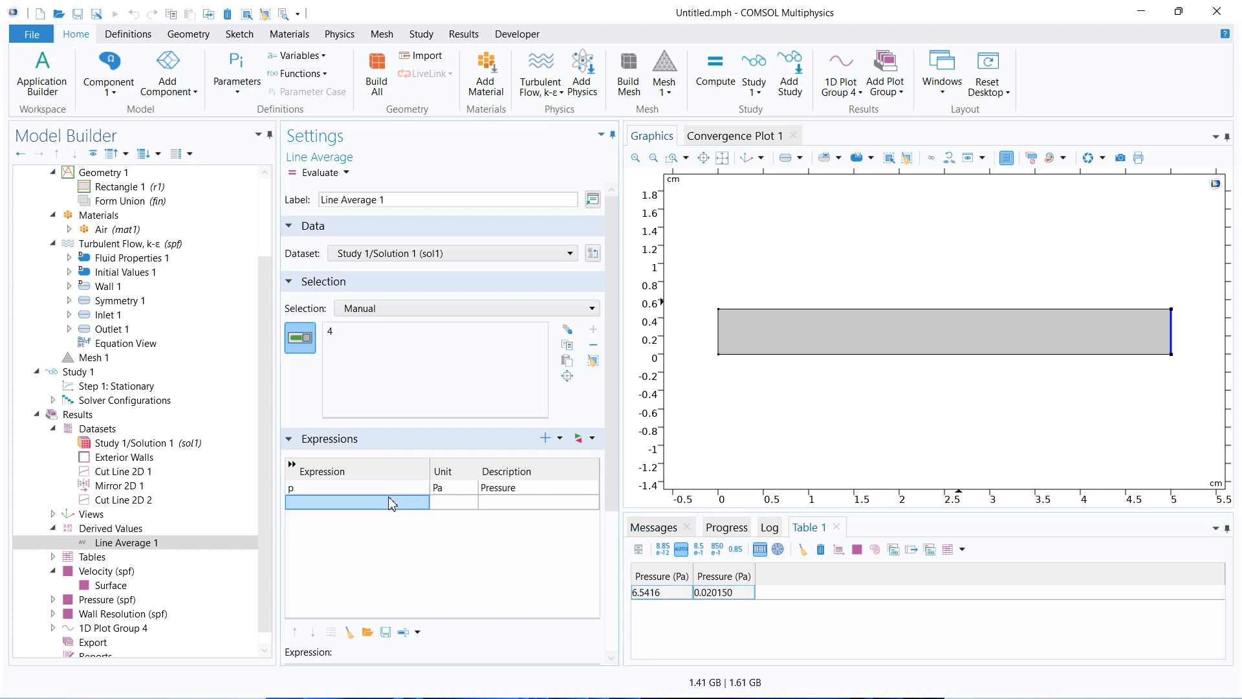